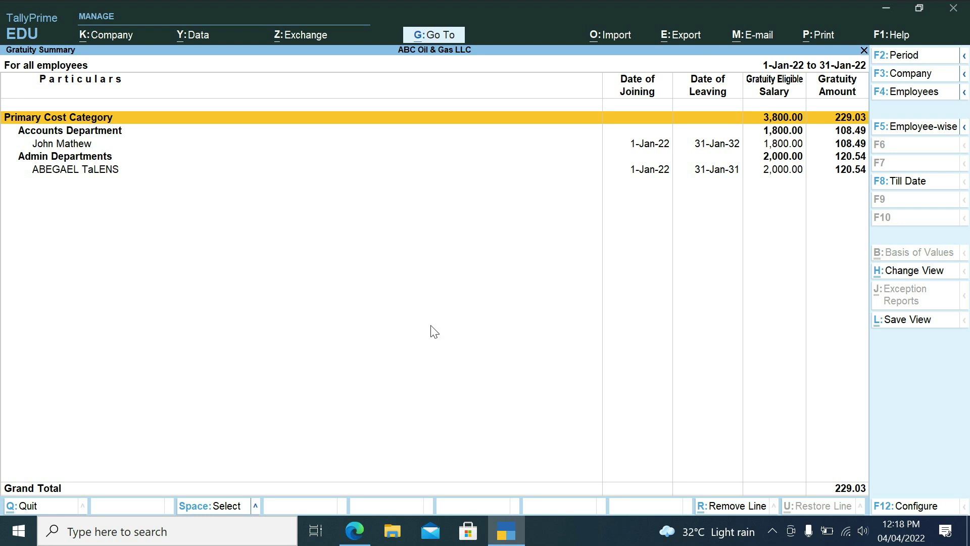
- Set the Gratuity Summary period to run from 1-1-2022 to 31-1-2032
{"action": "left_click", "coordinate": [901, 56]}
{"action": "key", "text": "Return"}
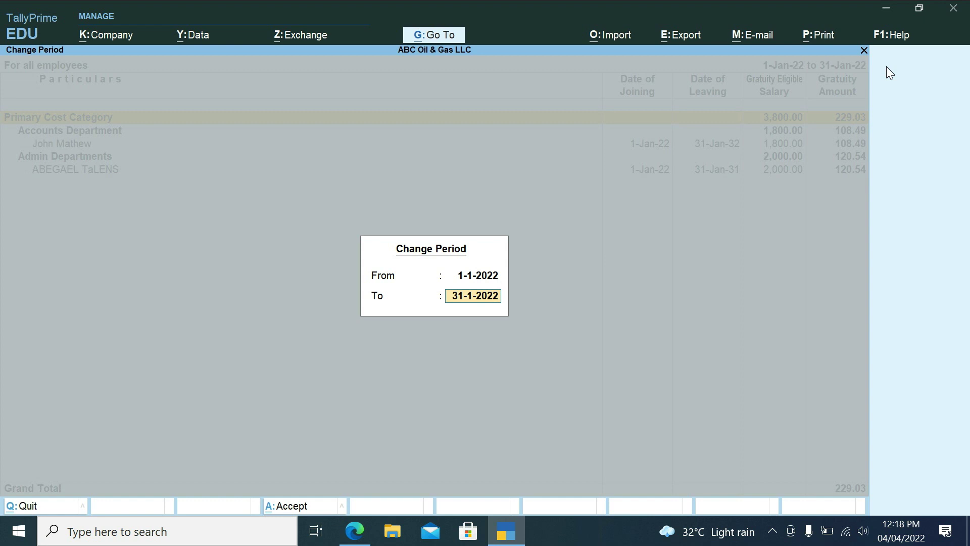
{"action": "key", "text": "BackSpace"}
{"action": "key", "text": "BackSpace"}
{"action": "type", "text": "32"}
{"action": "key", "text": "Return"}
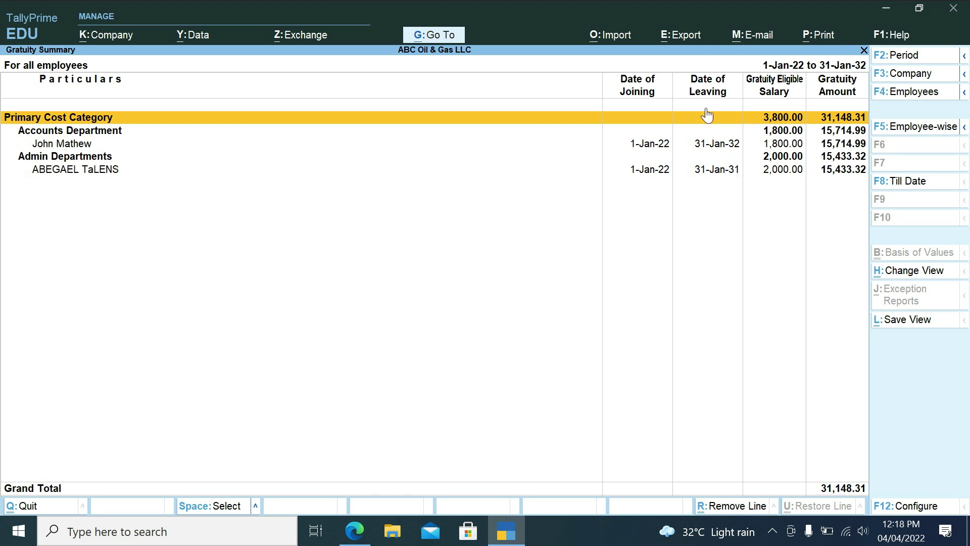
- Export the current Gratuity Summary report to the local drive in Excel (Spreadsheet) format
{"action": "left_click", "coordinate": [677, 37]}
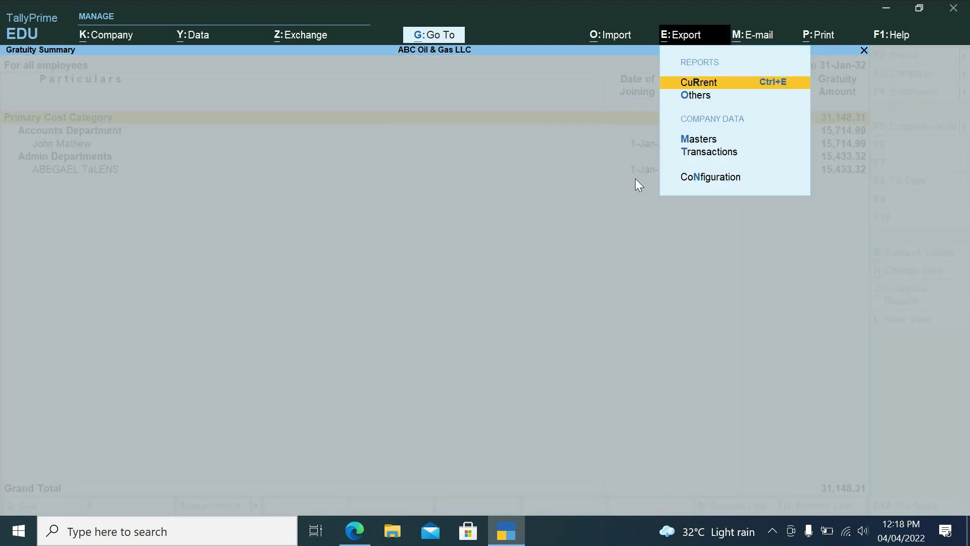
{"action": "key", "text": "Return"}
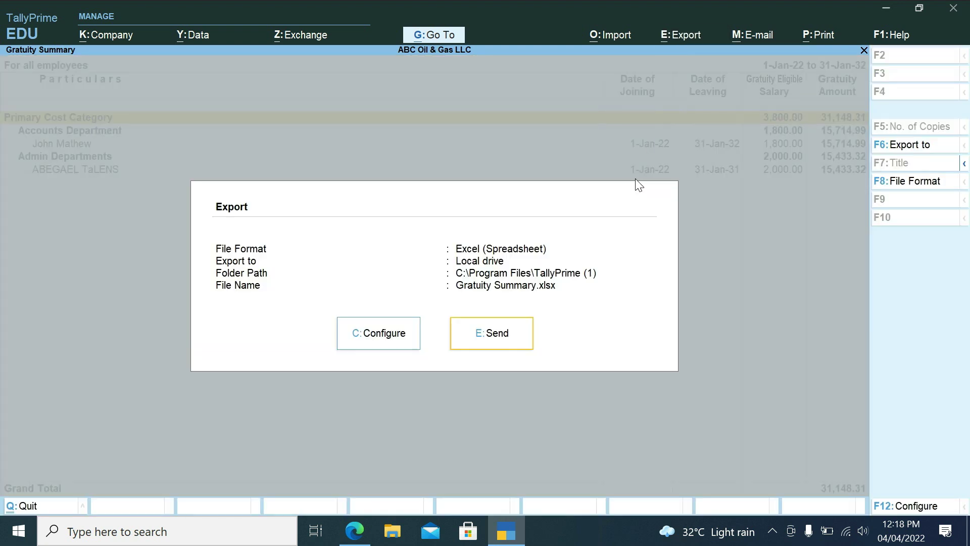
{"action": "left_click", "coordinate": [887, 187]}
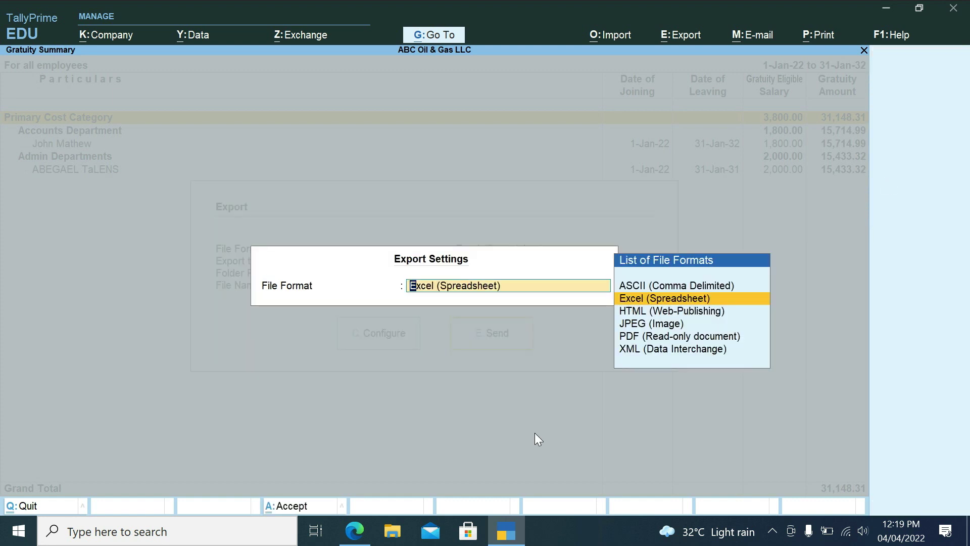
{"action": "key", "text": "Return"}
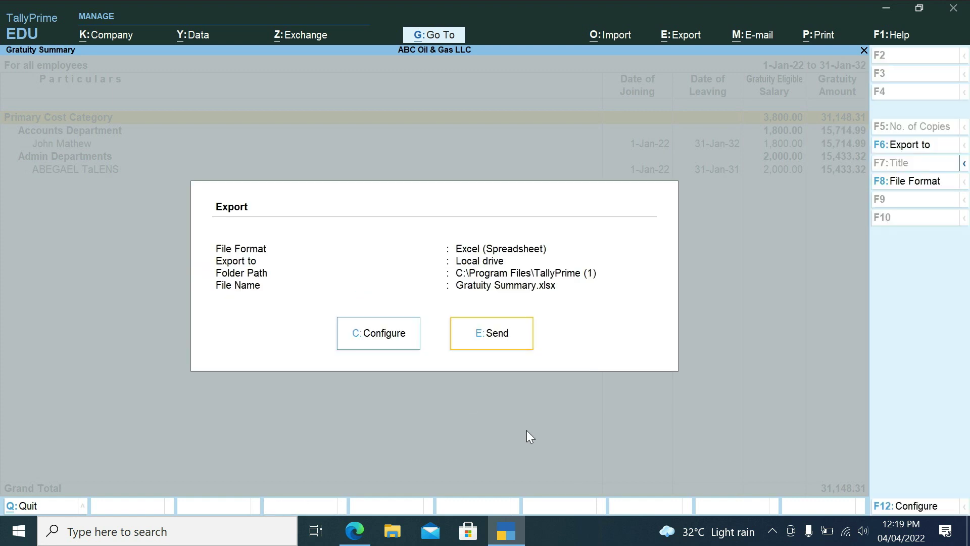
{"action": "left_click", "coordinate": [479, 336]}
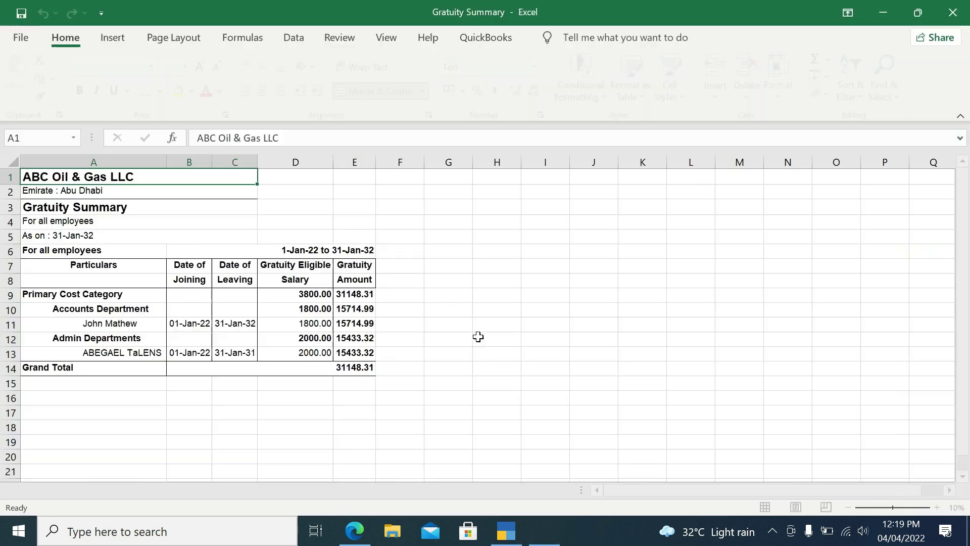
- Examine the individual employees' gratuity amounts and the grand total in the exported Gratuity Summary workbook
{"action": "left_click", "coordinate": [479, 337]}
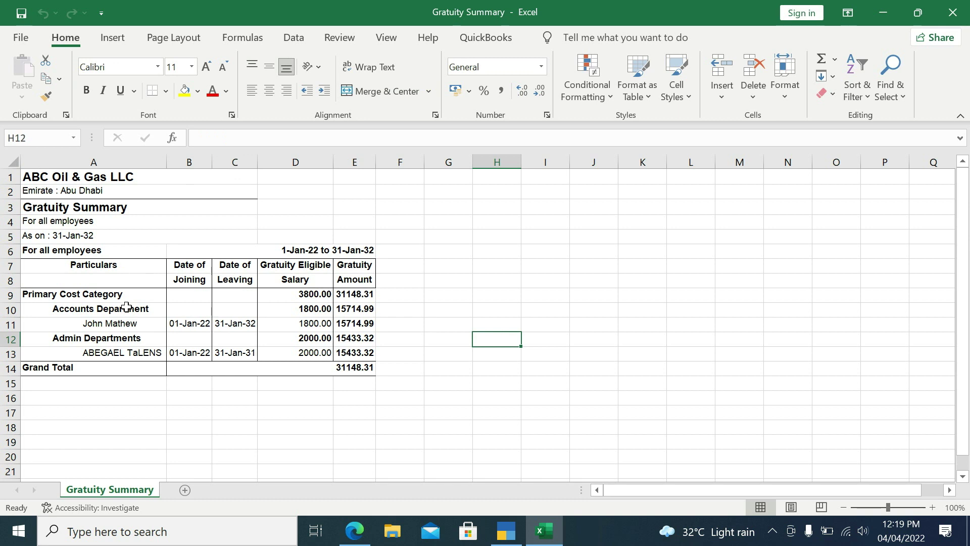
{"action": "left_click", "coordinate": [114, 324]}
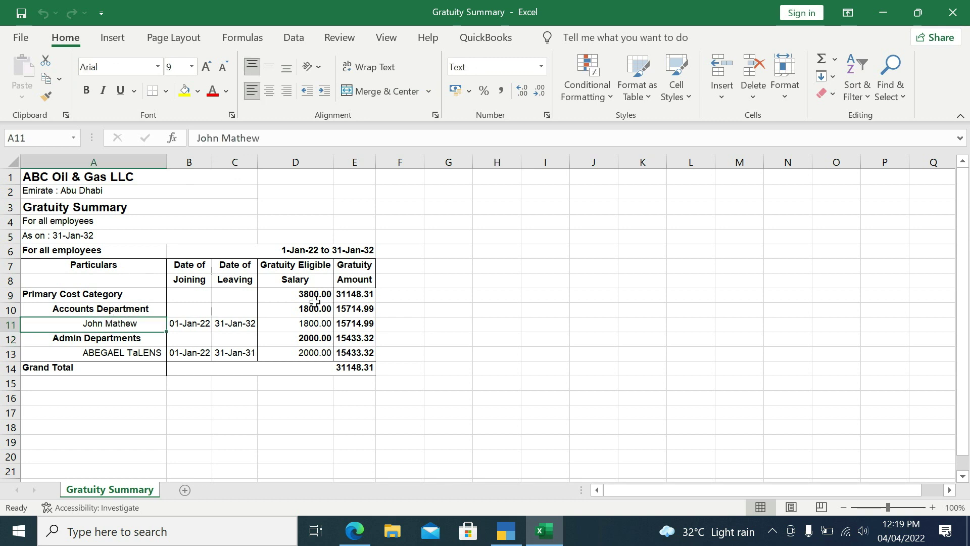
{"action": "left_click", "coordinate": [358, 322]}
{"action": "left_click", "coordinate": [338, 356]}
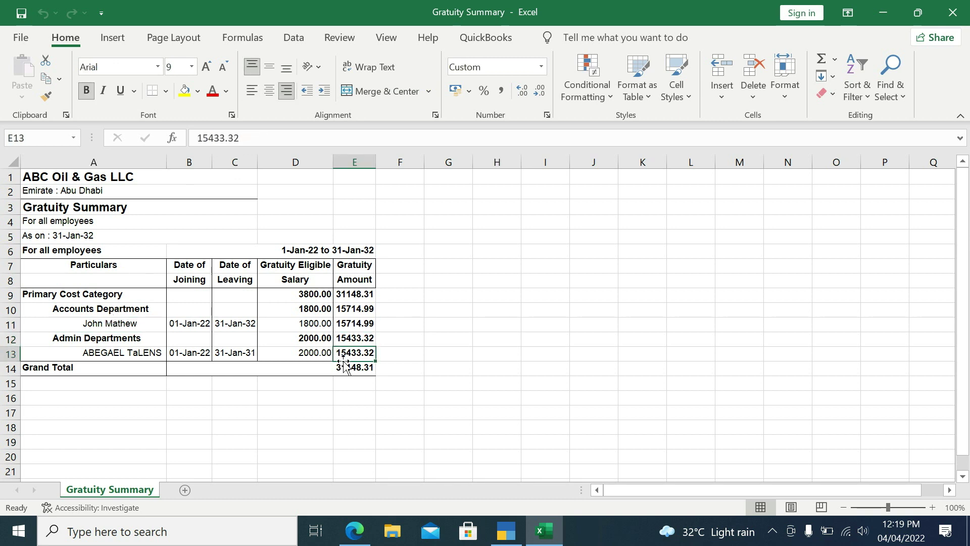
{"action": "left_click", "coordinate": [347, 366]}
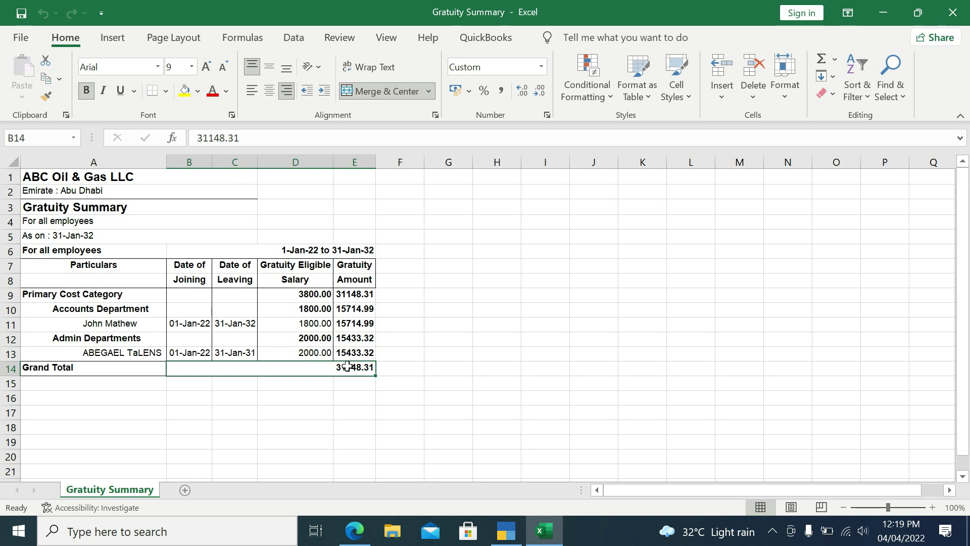
{"action": "left_click", "coordinate": [442, 338]}
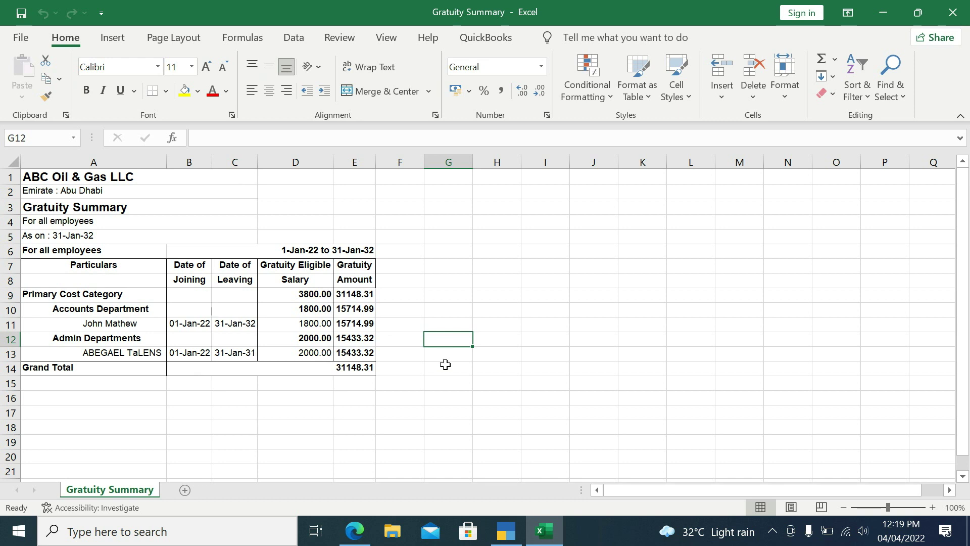
- Switch back to TallyPrime and leave the gratuity report and payroll reports to return to the Gateway of Tally
{"action": "left_click", "coordinate": [508, 533]}
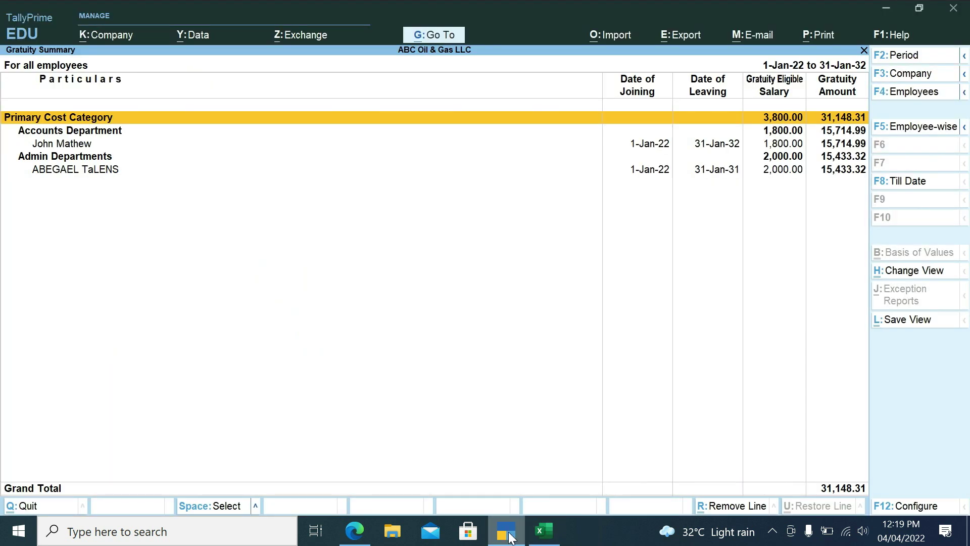
{"action": "key", "text": "Escape"}
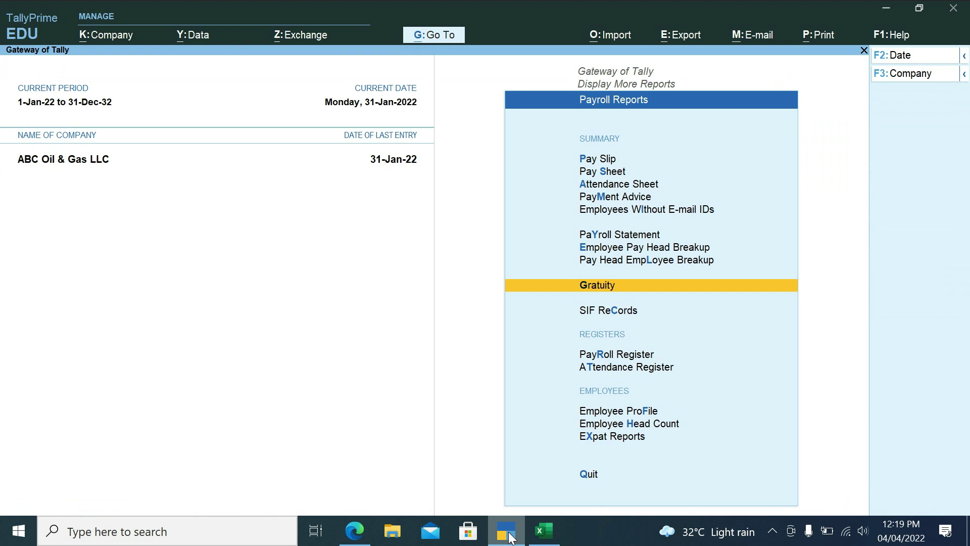
{"action": "key", "text": "Escape"}
{"action": "key", "text": "Escape"}
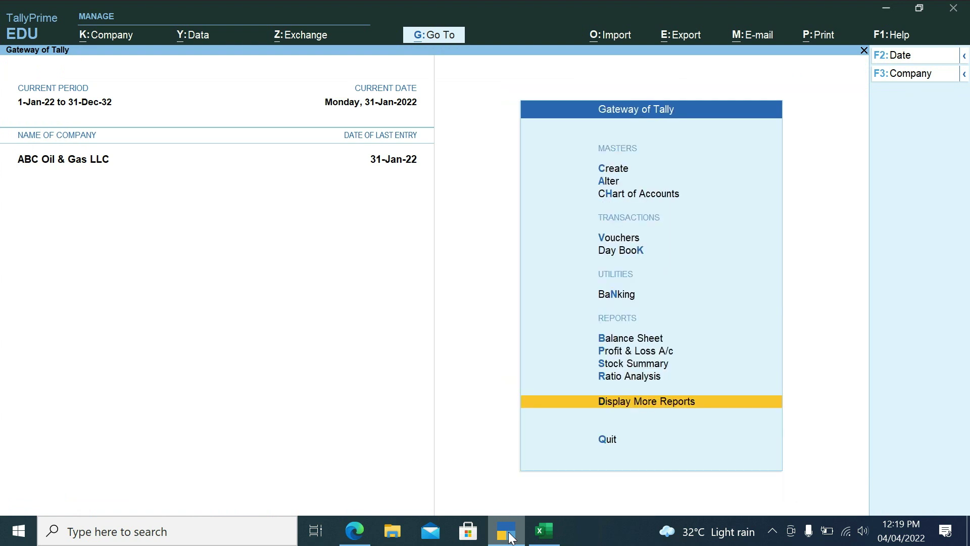
{"action": "key", "text": "Escape"}
{"action": "key", "text": "Escape"}
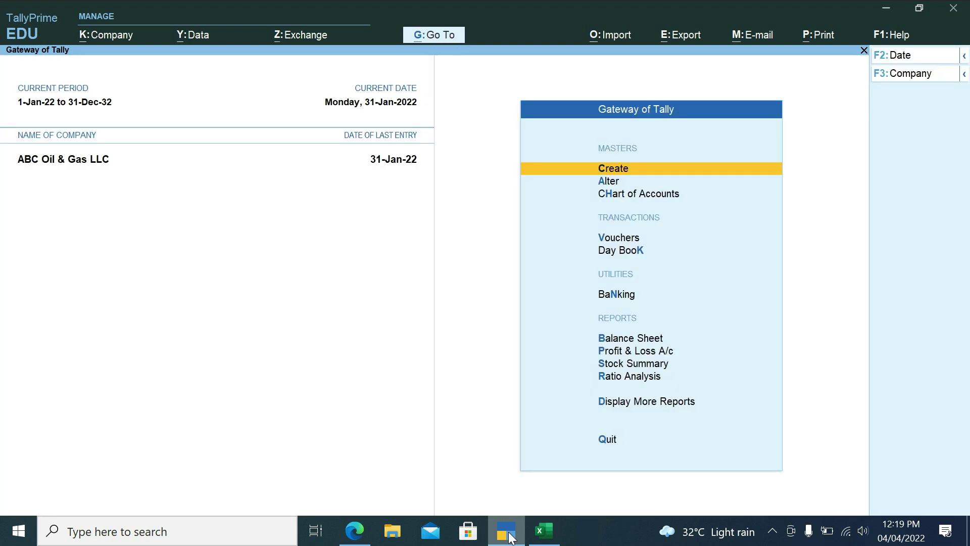
- Open voucher entry and start a new Journal voucher
{"action": "left_click", "coordinate": [619, 238]}
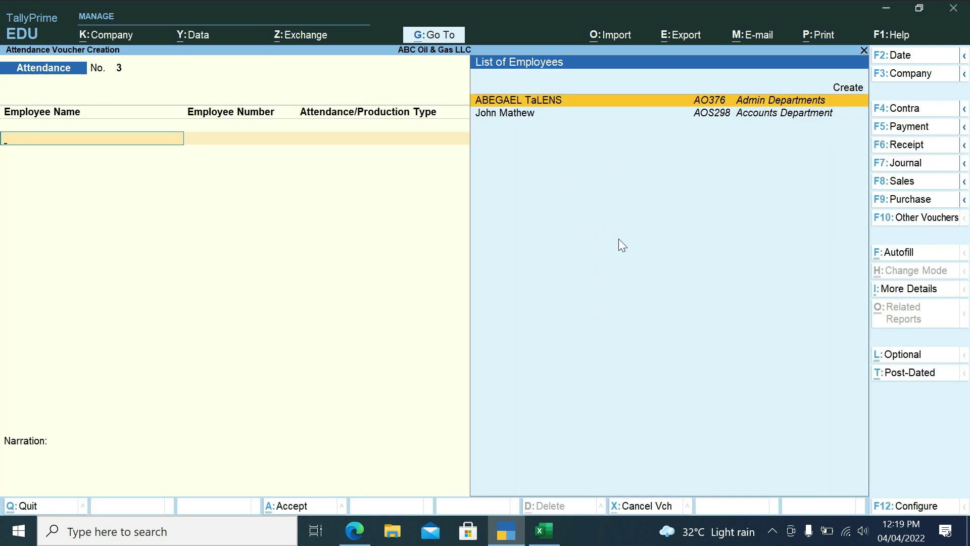
{"action": "left_click", "coordinate": [899, 163]}
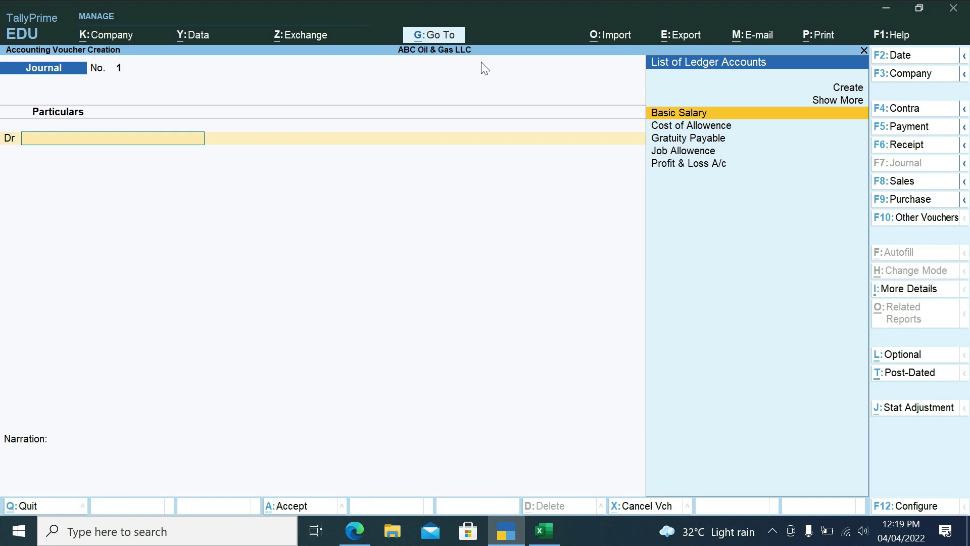
{"action": "key", "text": "Escape"}
{"action": "key", "text": "y"}
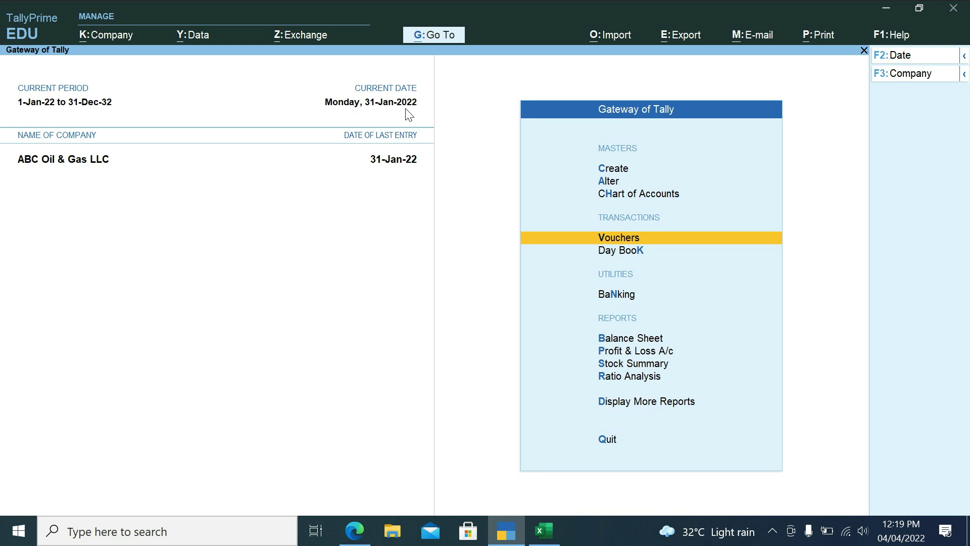
{"action": "key", "text": "Return"}
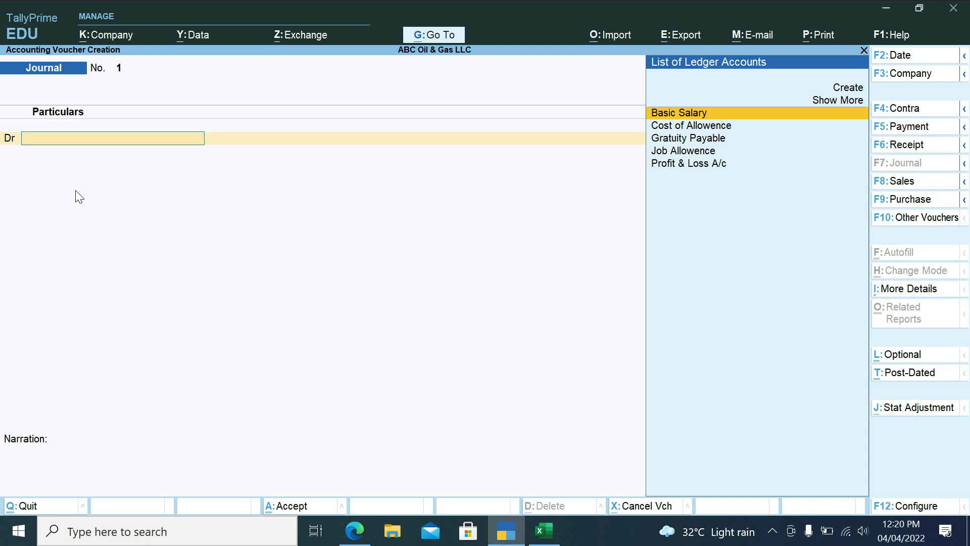
- Start creating a new ledger from the journal's debit line and name it Gratuity
{"action": "key", "text": "alt"}
{"action": "key", "text": "alt+c"}
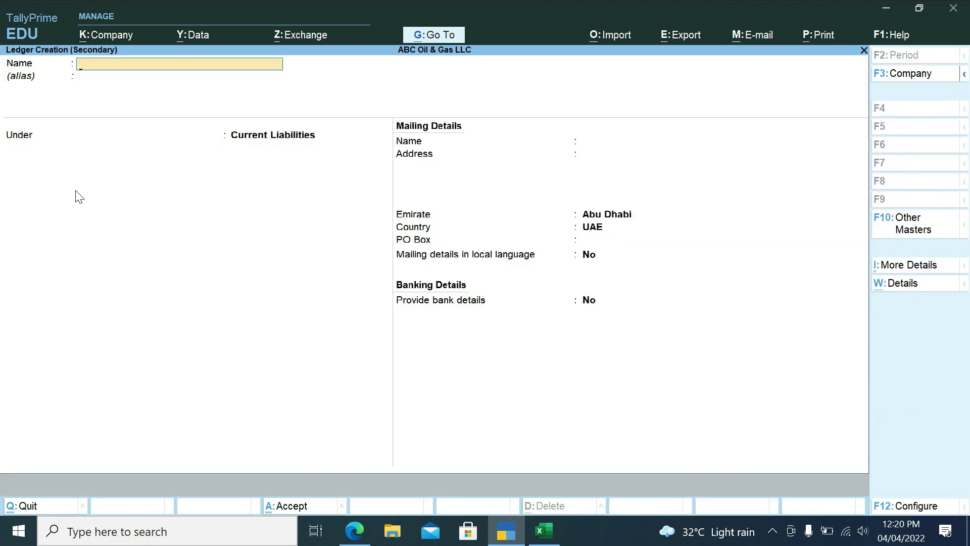
{"action": "type", "text": "Gratuity"}
{"action": "key", "text": "Return"}
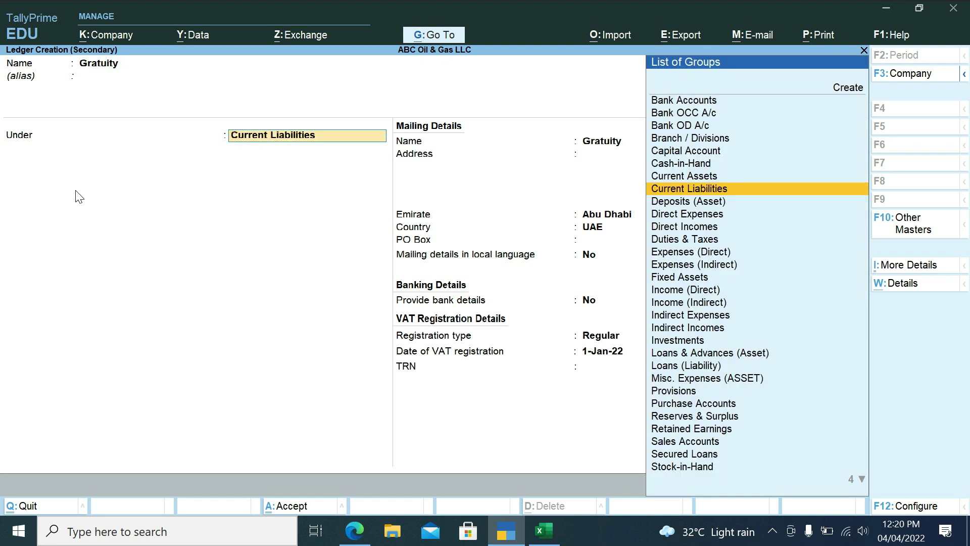
- Place the Gratuity ledger under Indirect Expenses, keep its ledger type as Not Applicable, and save it
{"action": "type", "text": "Ind"}
{"action": "key", "text": "Down"}
{"action": "key", "text": "Down"}
{"action": "key", "text": "Down"}
{"action": "key", "text": "Down"}
{"action": "key", "text": "Up"}
{"action": "key", "text": "Return"}
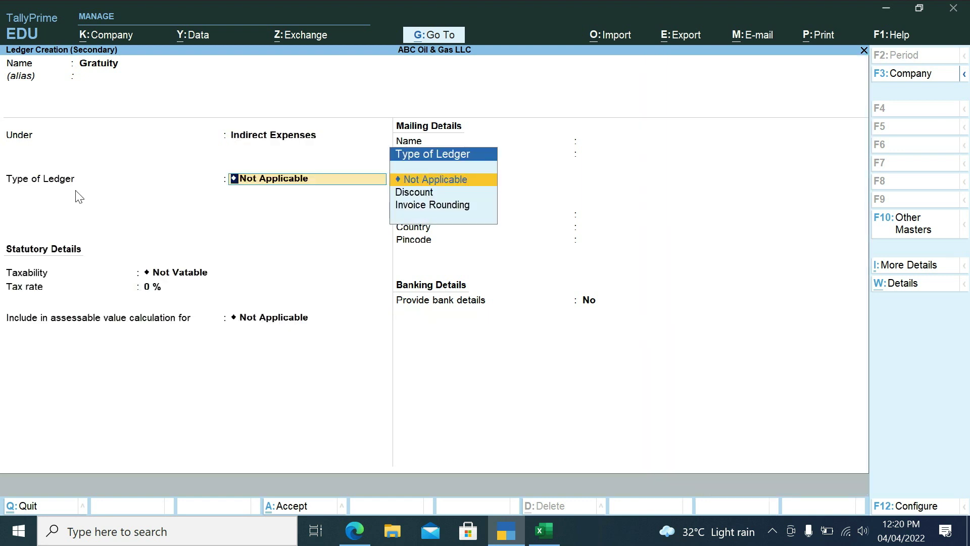
{"action": "key", "text": "Return"}
{"action": "key", "text": "Return"}
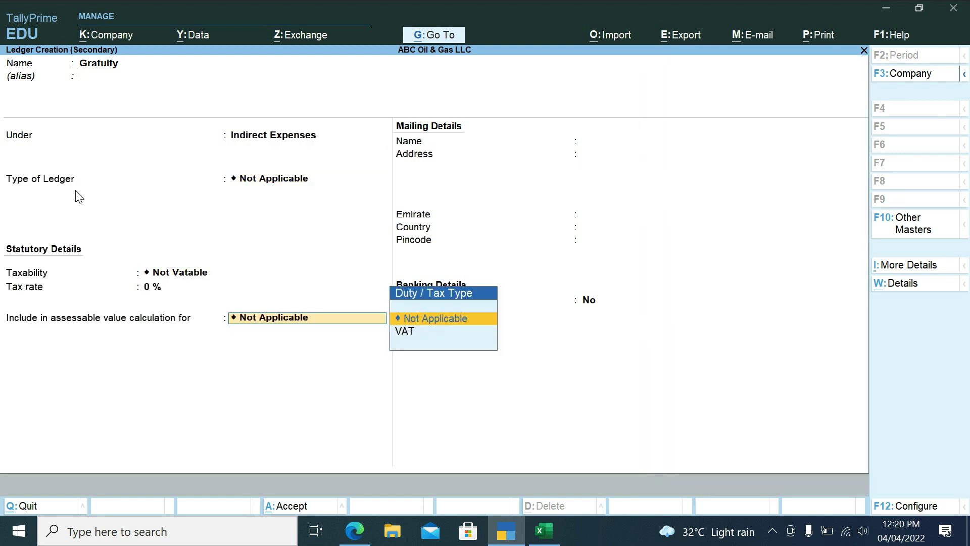
{"action": "key", "text": "ctrl+a"}
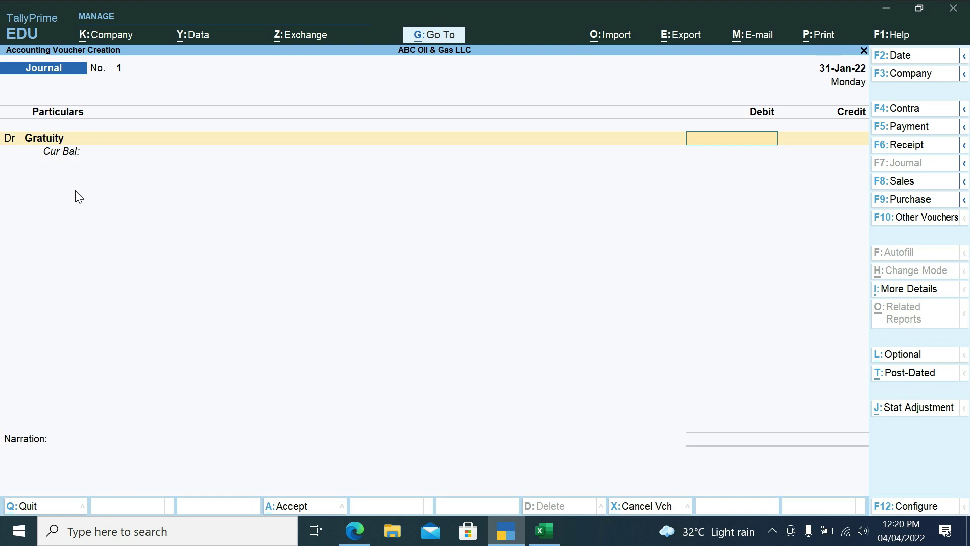
- Switch to the Gratuity Summary workbook in Excel and copy the Grand Total amount
{"action": "key", "text": "alt+Tab"}
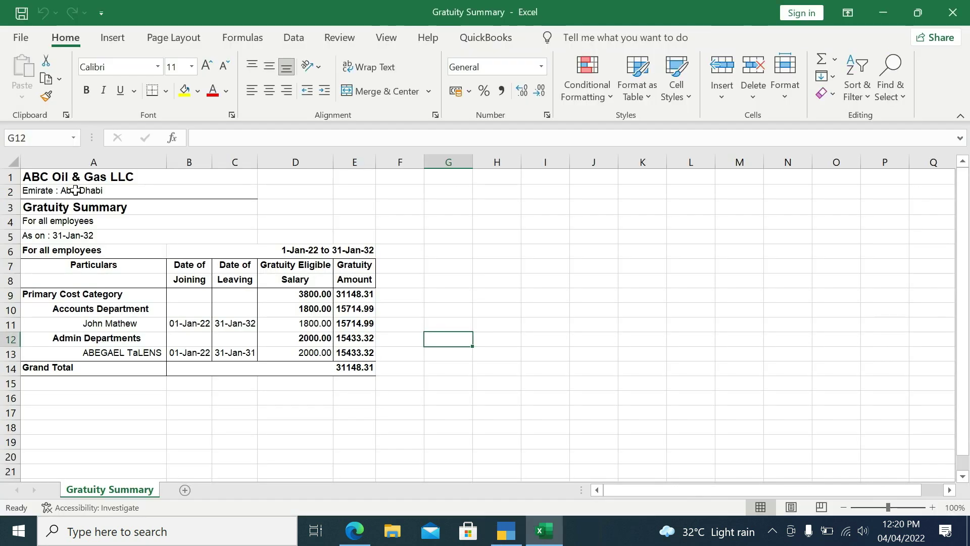
{"action": "key", "text": "Left"}
{"action": "key", "text": "Left"}
{"action": "key", "text": "Left"}
{"action": "key", "text": "Up"}
{"action": "key", "text": "Up"}
{"action": "key", "text": "Up"}
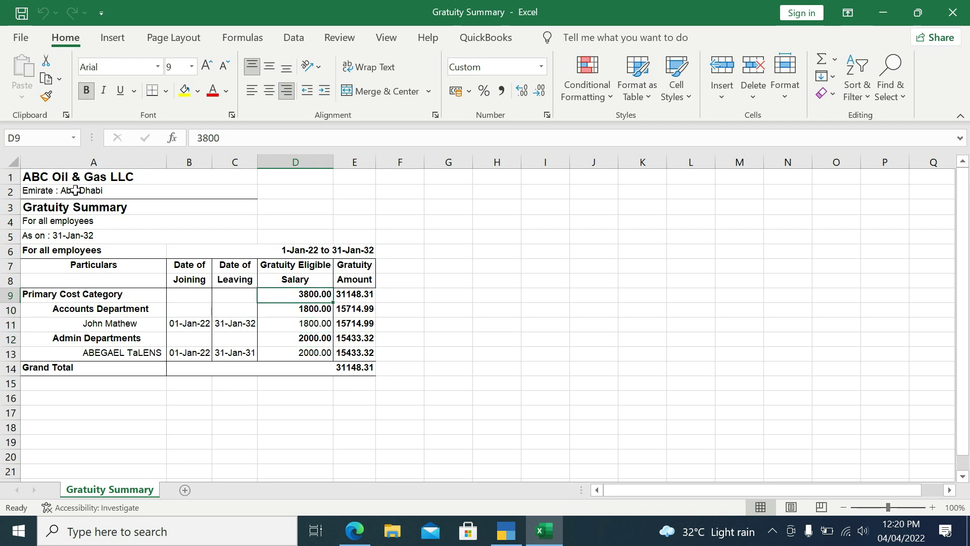
{"action": "left_click", "coordinate": [353, 367]}
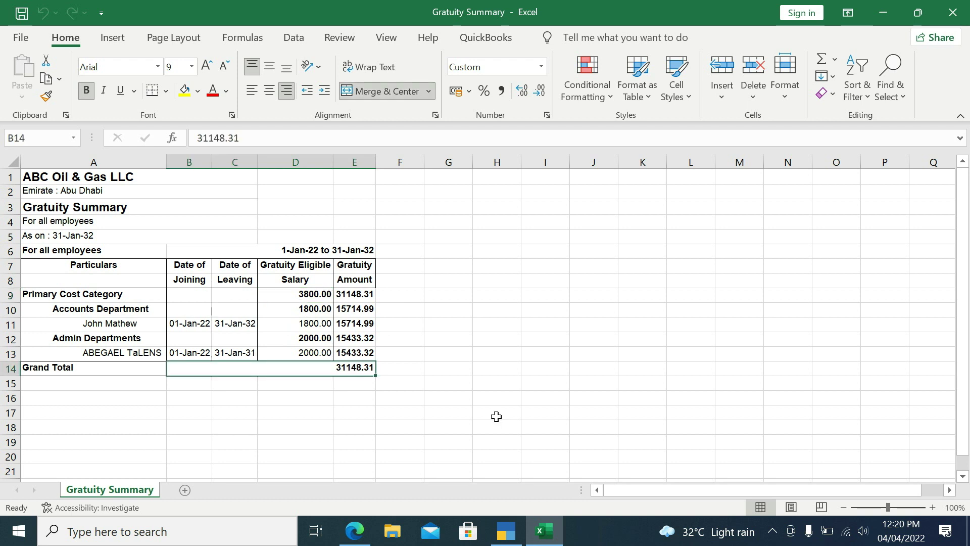
{"action": "key", "text": "ctrl+c"}
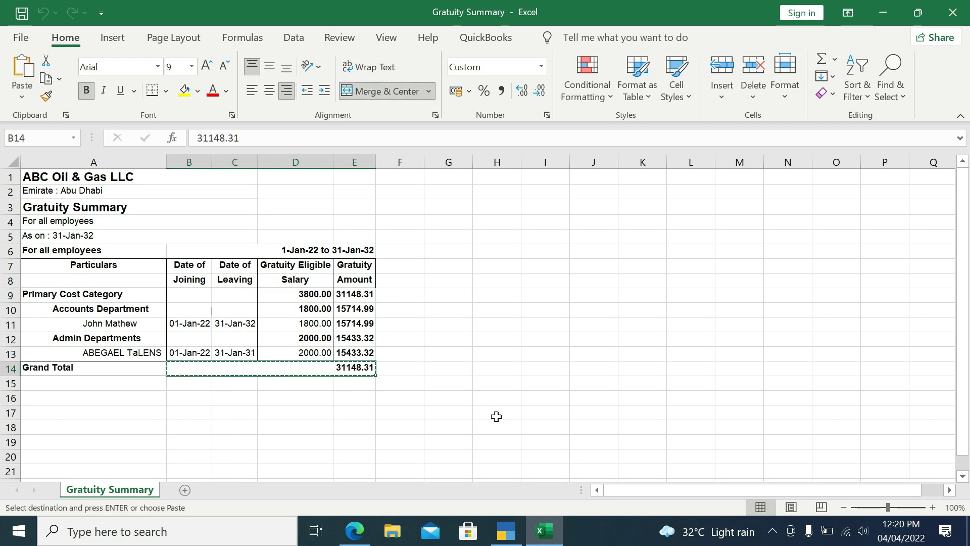
- Return to TallyPrime and paste 31148.31 as the debit amount of the Gratuity ledger
{"action": "key", "text": "alt+Tab"}
{"action": "key", "text": "ctrl+v"}
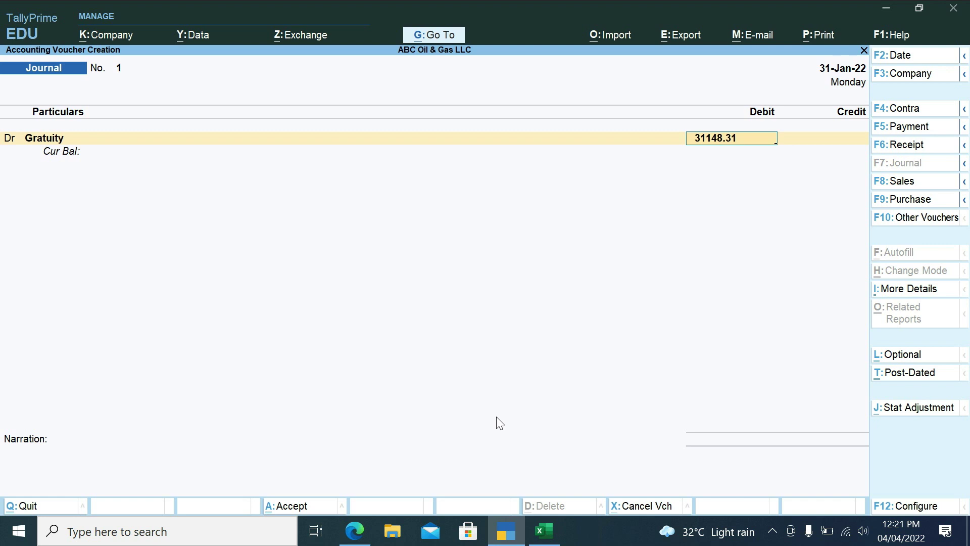
{"action": "key", "text": "Return"}
{"action": "key", "text": "Return"}
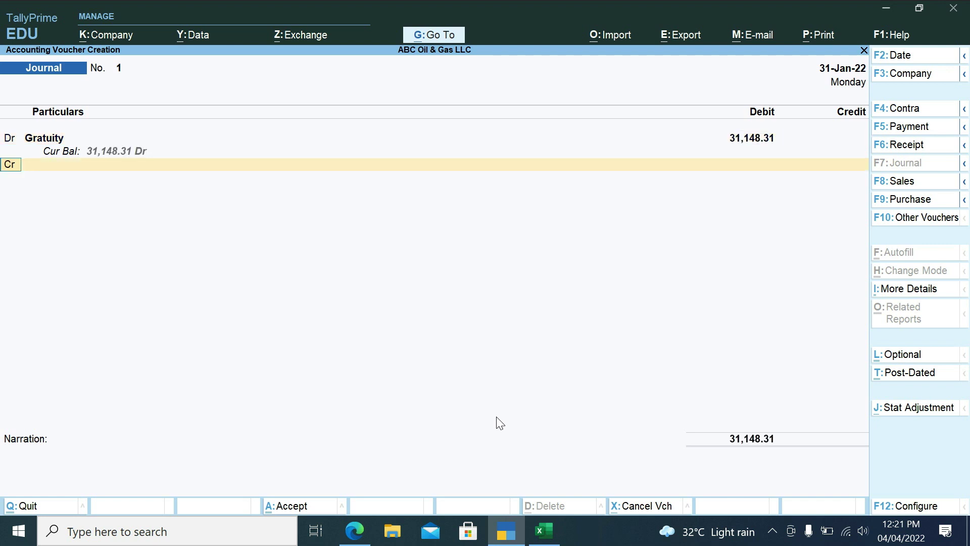
- Credit the Gratuity Payable ledger with 31,148.31 and proceed to its employee allocations
{"action": "key", "text": "Return"}
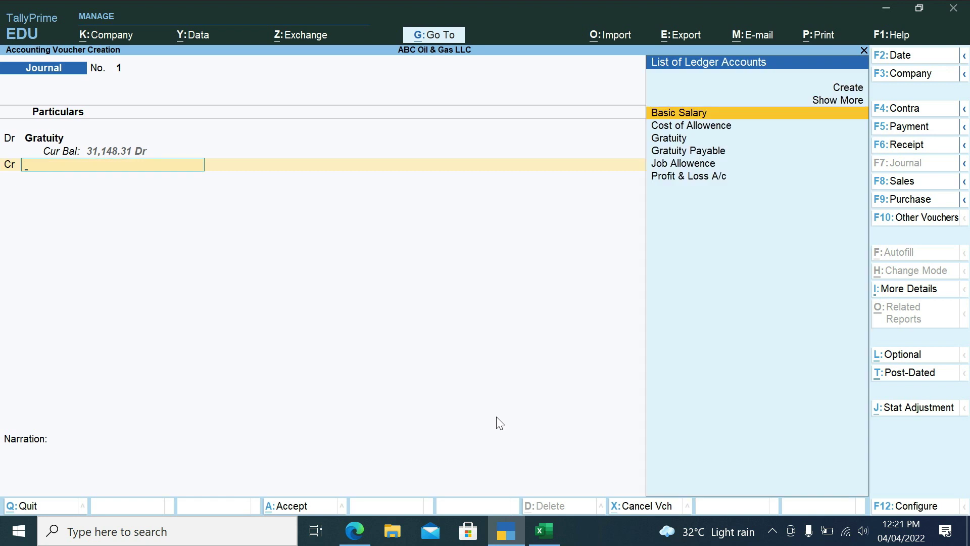
{"action": "key", "text": "Down"}
{"action": "key", "text": "Down"}
{"action": "key", "text": "Down"}
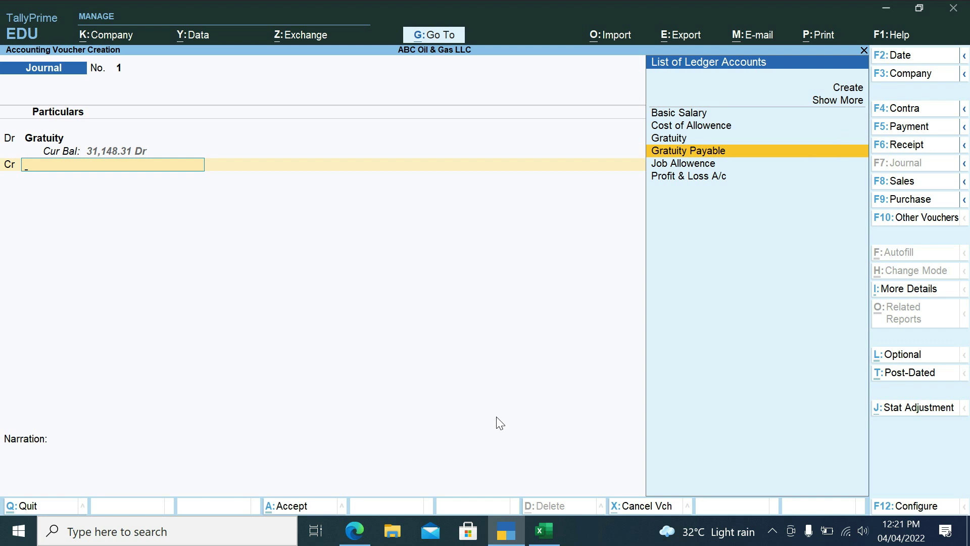
{"action": "key", "text": "Return"}
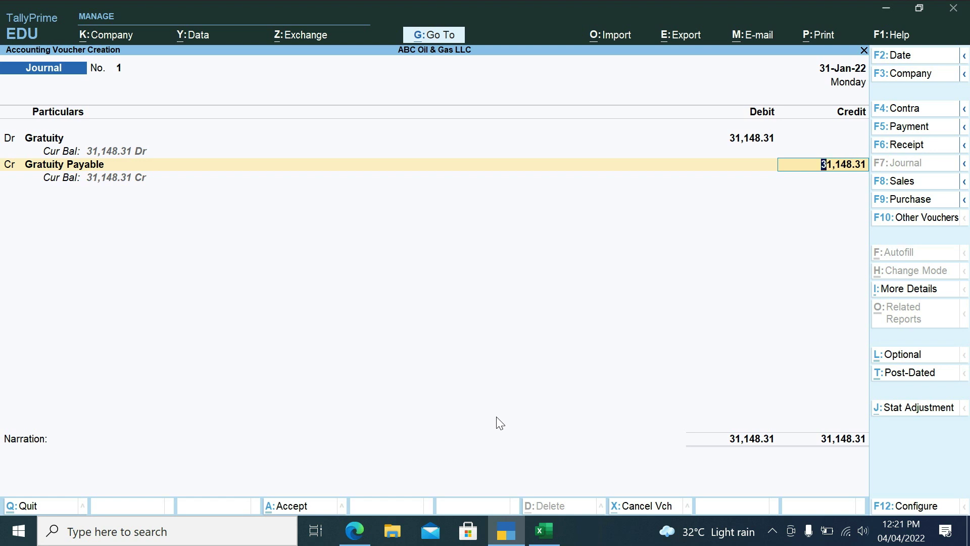
{"action": "key", "text": "Return"}
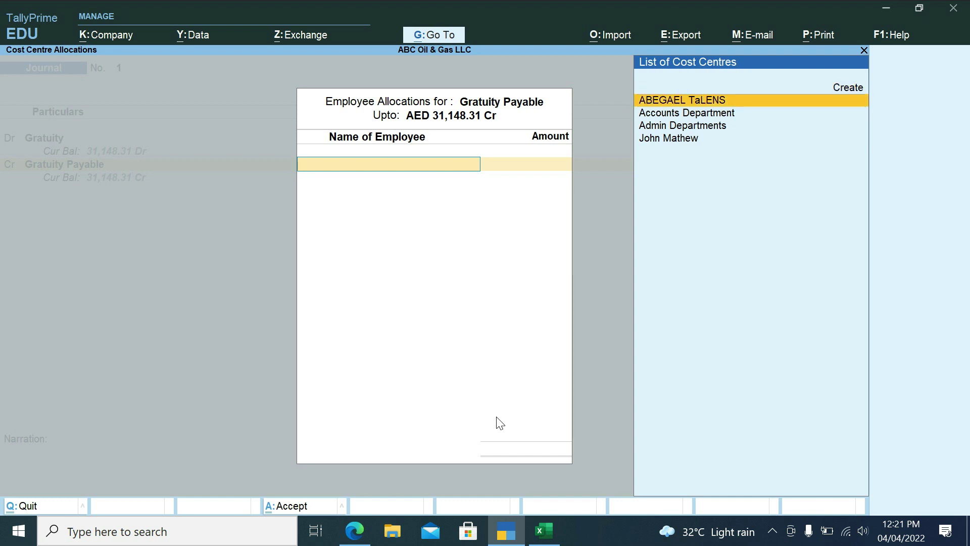
- Allocate 15,433.32 to the Admin Departments employee, copying the amount from that employee's row in the Gratuity Summary workbook in Excel
{"action": "key", "text": "Return"}
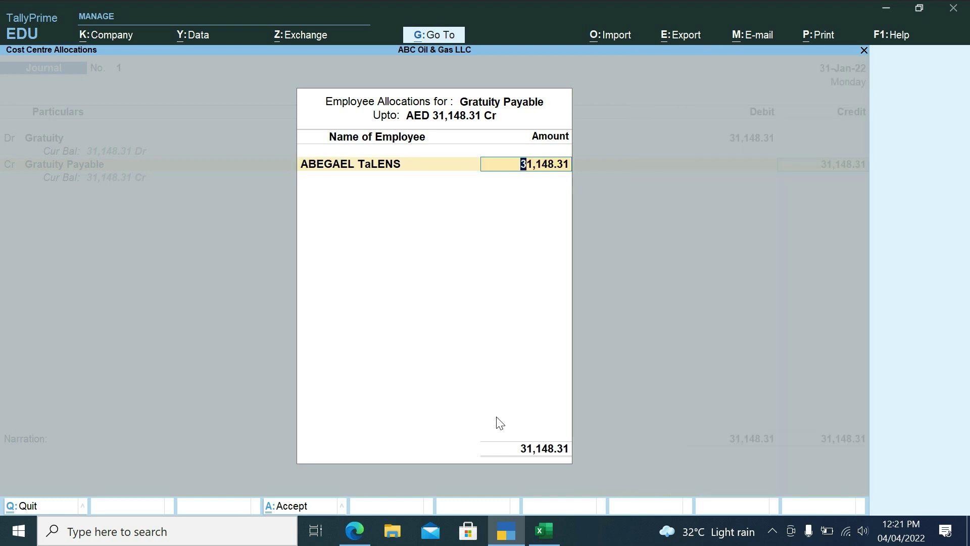
{"action": "key", "text": "alt+Tab"}
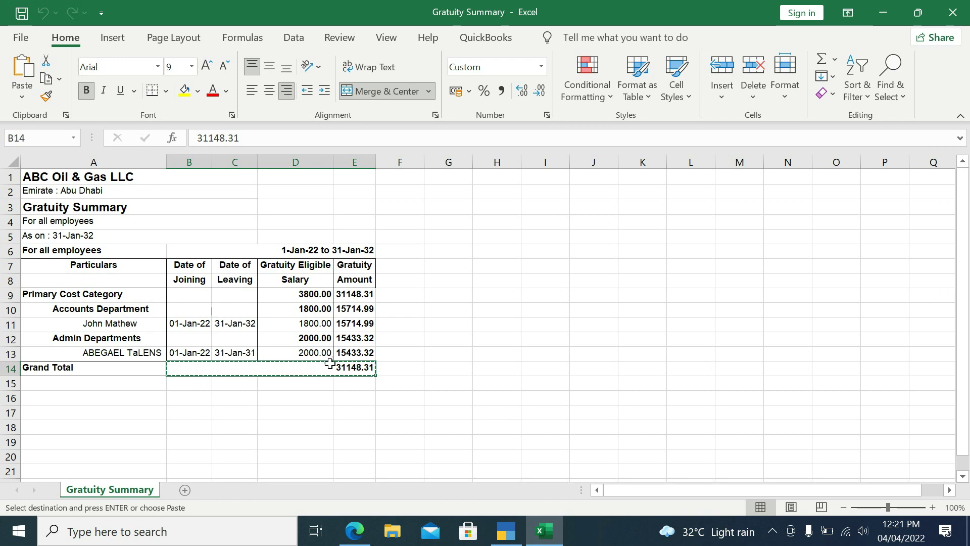
{"action": "left_click", "coordinate": [364, 352]}
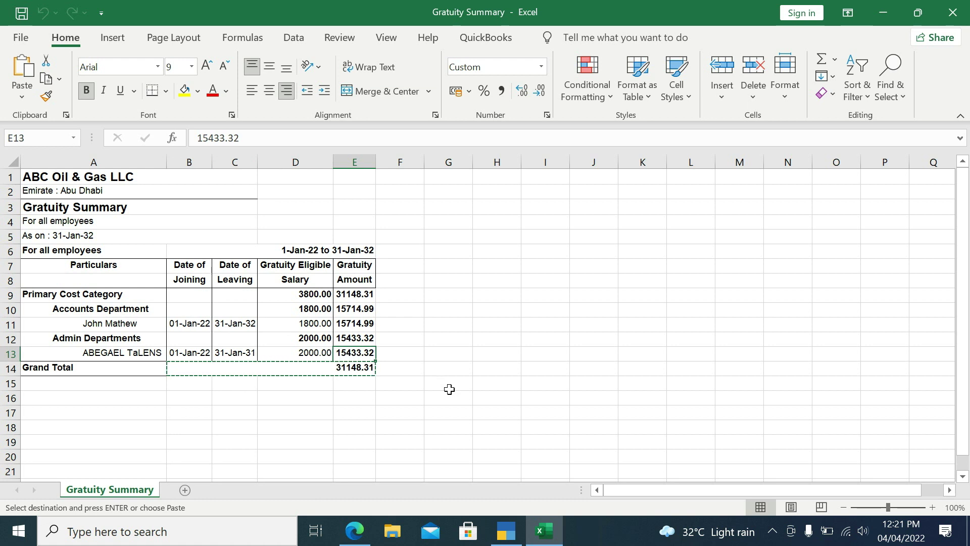
{"action": "key", "text": "ctrl+c"}
{"action": "key", "text": "alt+Tab"}
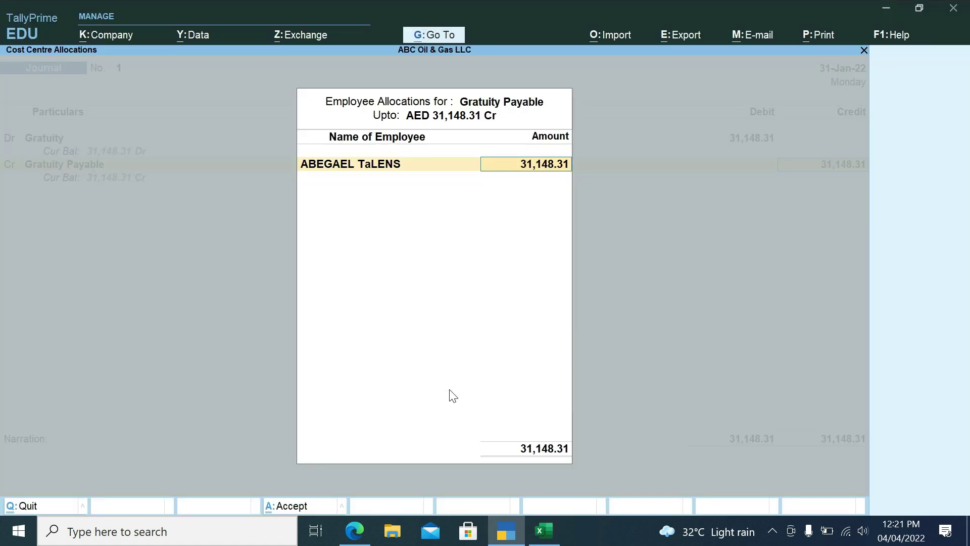
{"action": "key", "text": "ctrl+alt+v"}
{"action": "key", "text": "Return"}
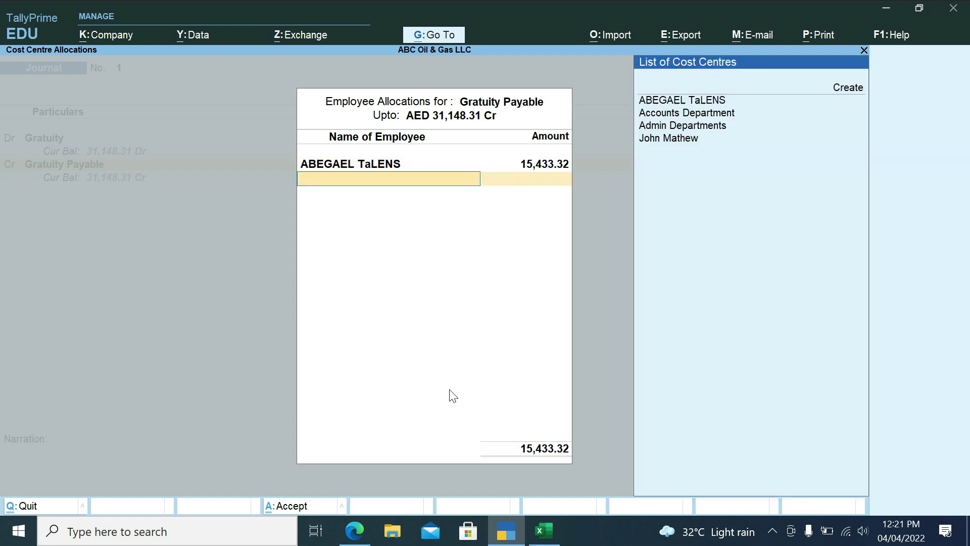
- Allocate the remaining 15,714.99 to the Accounts Department employee, checking it against the Excel workbook, and complete the allocations
{"action": "key", "text": "Down"}
{"action": "key", "text": "Down"}
{"action": "key", "text": "Down"}
{"action": "key", "text": "Down"}
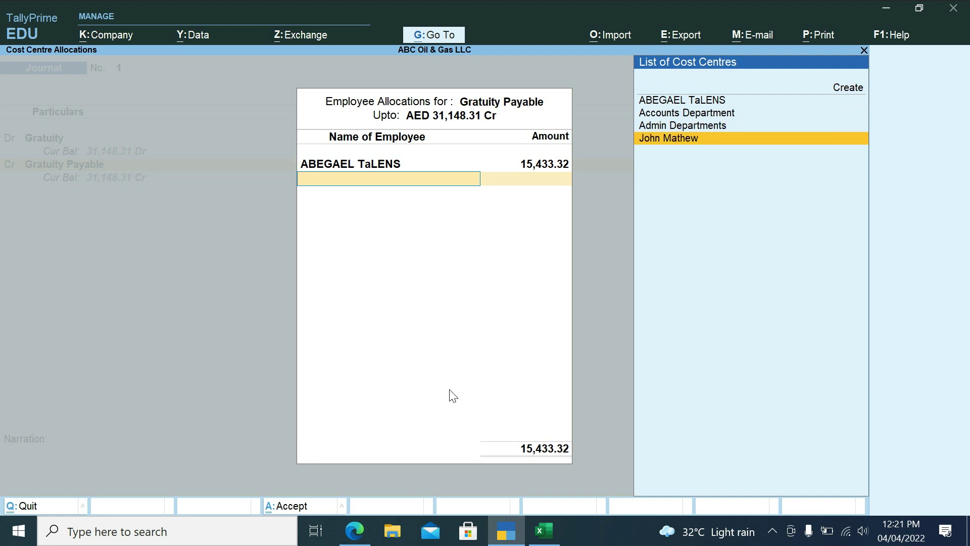
{"action": "key", "text": "Return"}
{"action": "key", "text": "alt+Tab"}
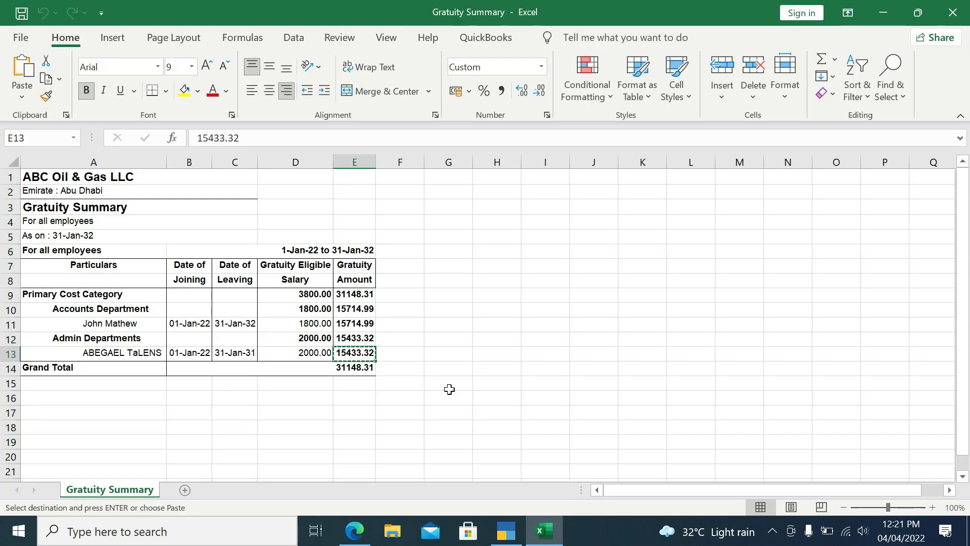
{"action": "key", "text": "alt+Tab"}
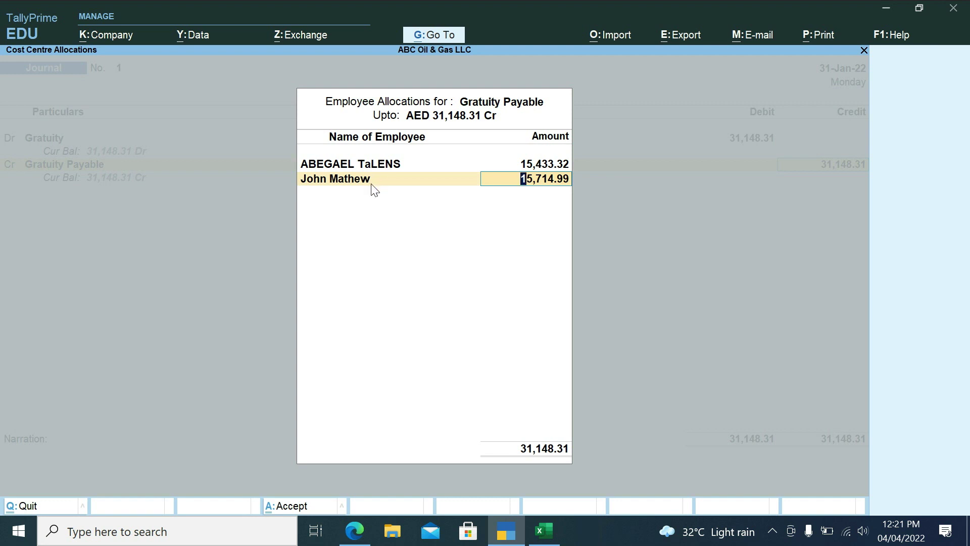
{"action": "key", "text": "Return"}
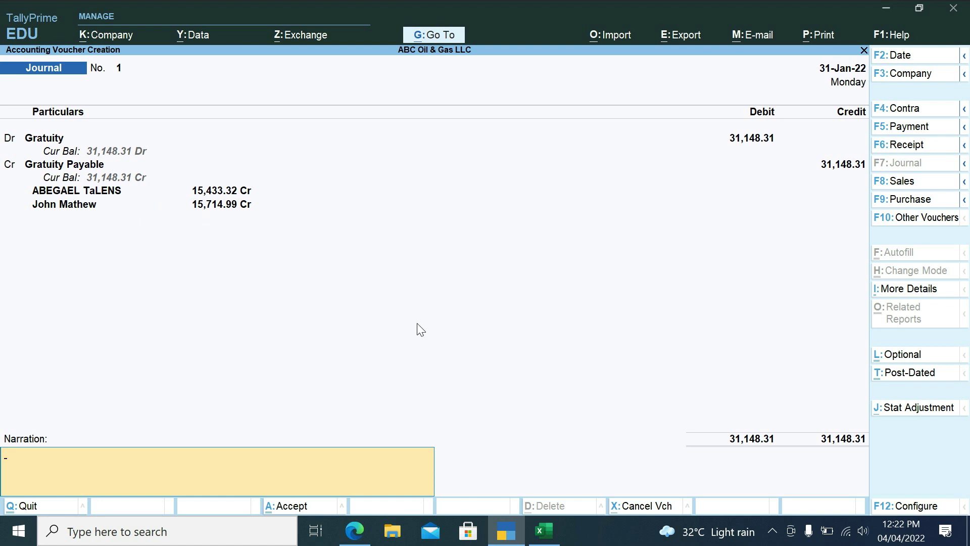
- Set the journal's voucher date to 1-2-2022 and effective date to 31.1.2032, and save the voucher
{"action": "left_click", "coordinate": [898, 62]}
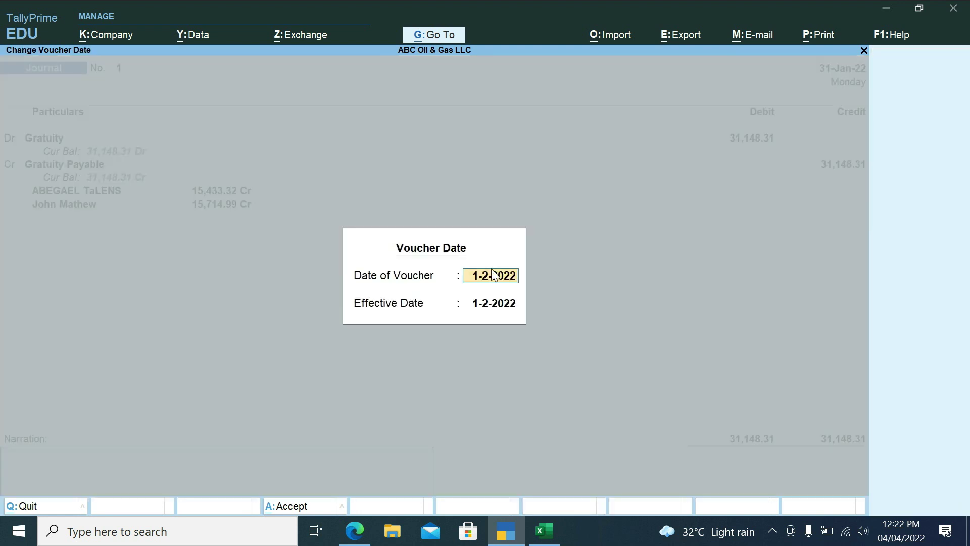
{"action": "key", "text": "Return"}
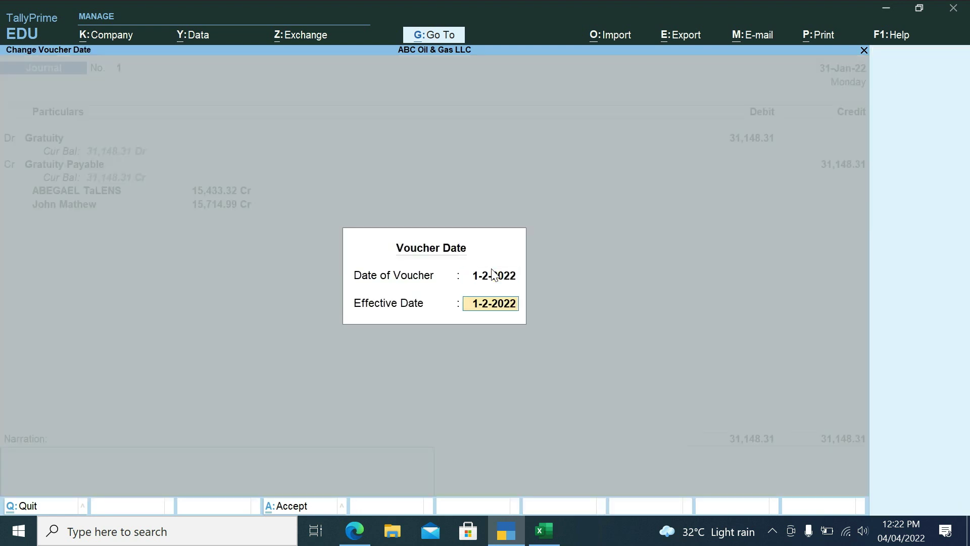
{"action": "key", "text": "BackSpace"}
{"action": "key", "text": "BackSpace"}
{"action": "key", "text": "BackSpace"}
{"action": "key", "text": "BackSpace"}
{"action": "key", "text": "BackSpace"}
{"action": "key", "text": "BackSpace"}
{"action": "key", "text": "BackSpace"}
{"action": "key", "text": "BackSpace"}
{"action": "type", "text": "31.1.2032"}
{"action": "key", "text": "Return"}
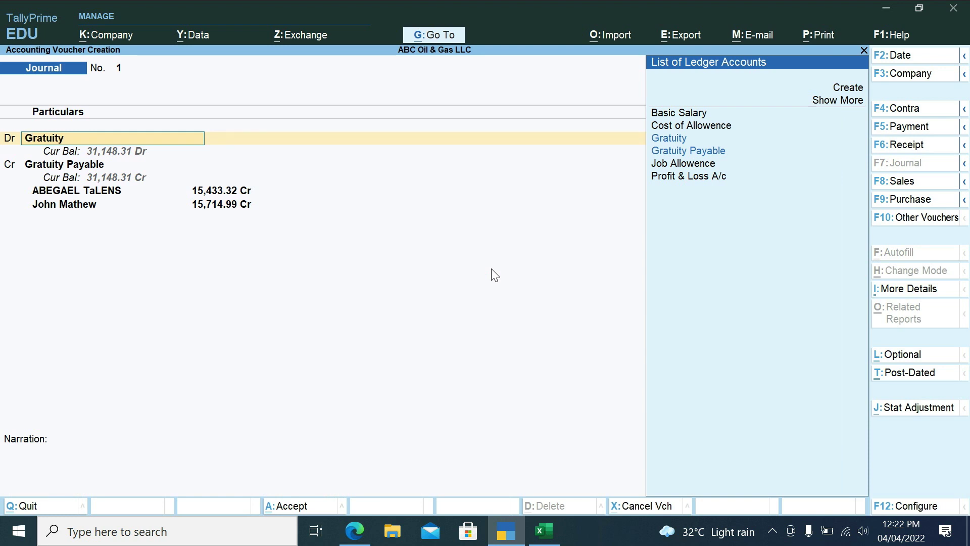
{"action": "key", "text": "Escape"}
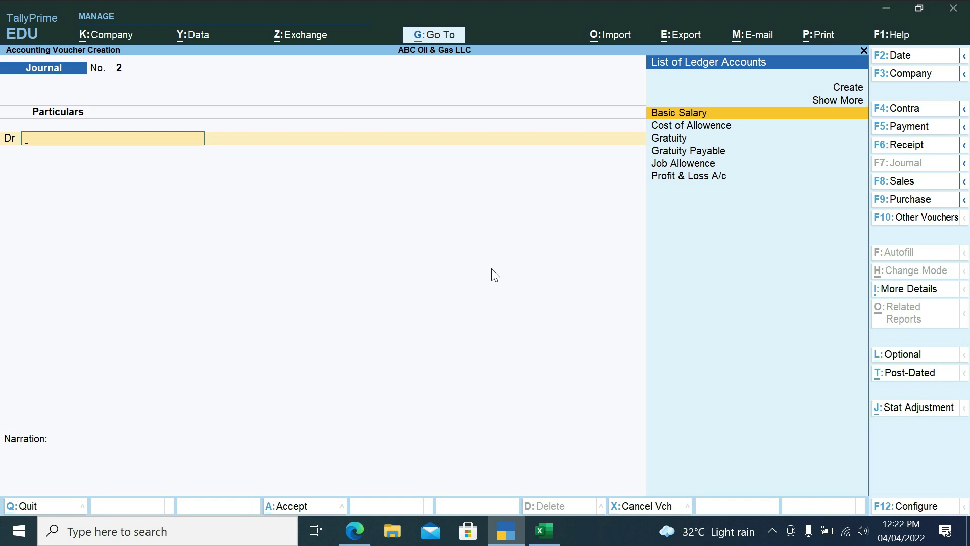
- Leave voucher entry and examine the Gratuity Payable balance under Current Liabilities in the Balance Sheet
{"action": "key", "text": "Escape"}
{"action": "key", "text": "y"}
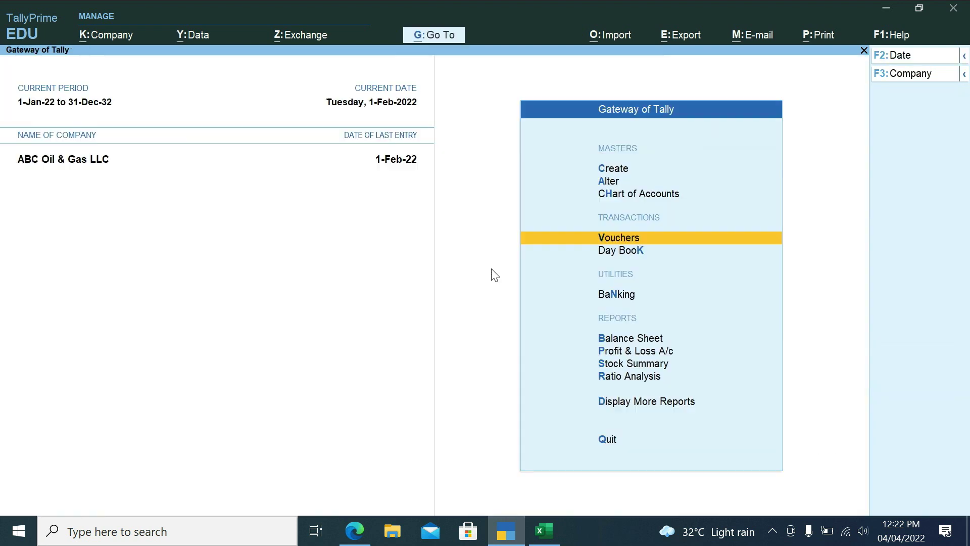
{"action": "key", "text": "Down"}
{"action": "key", "text": "Down"}
{"action": "key", "text": "Down"}
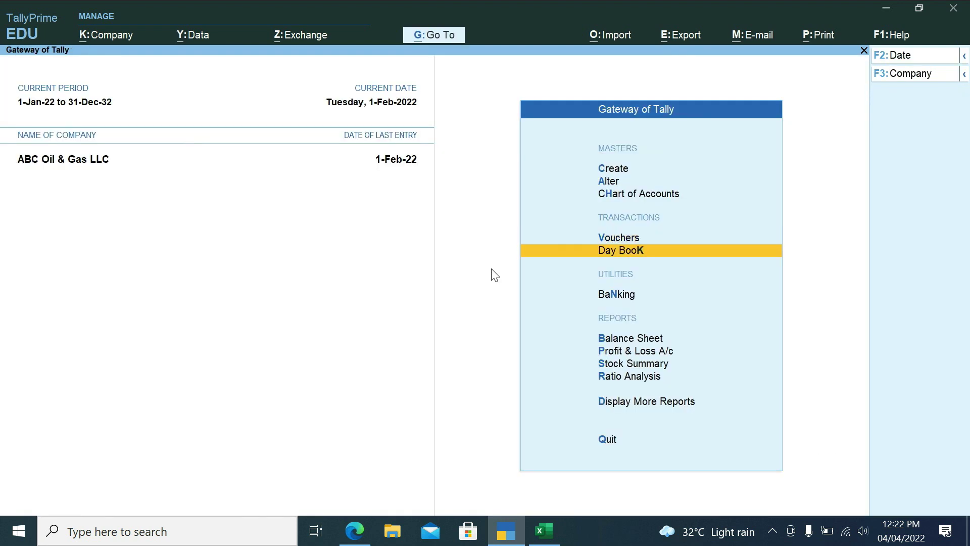
{"action": "key", "text": "Return"}
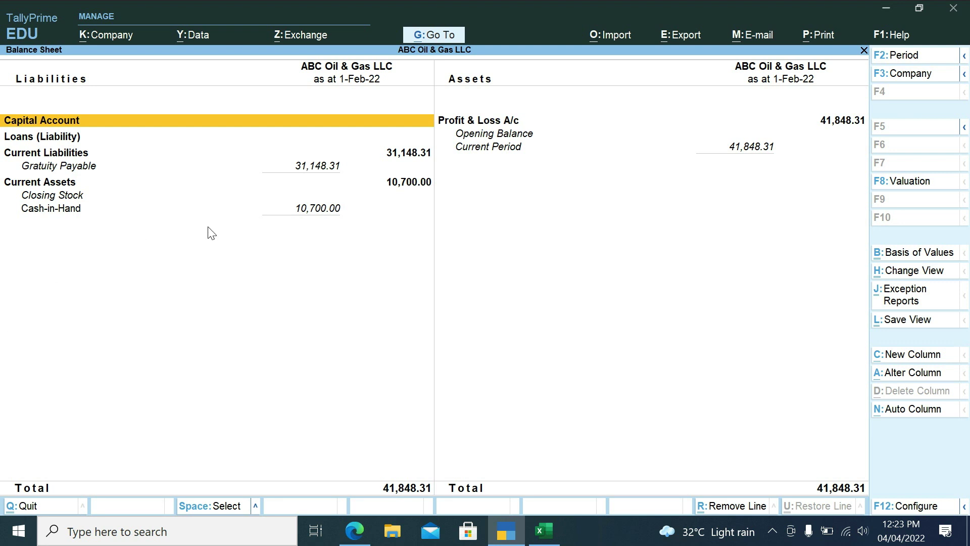
{"action": "left_click", "coordinate": [336, 174]}
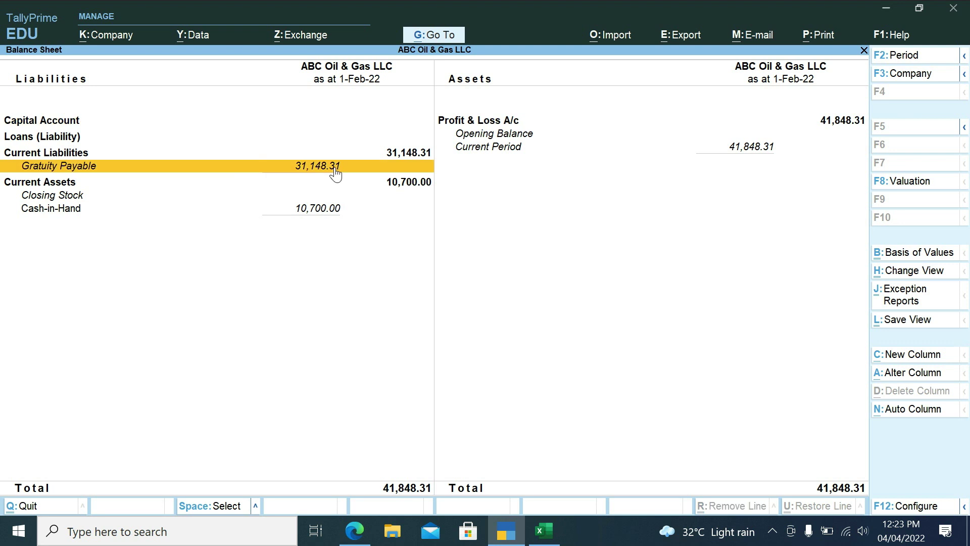
{"action": "key", "text": "Escape"}
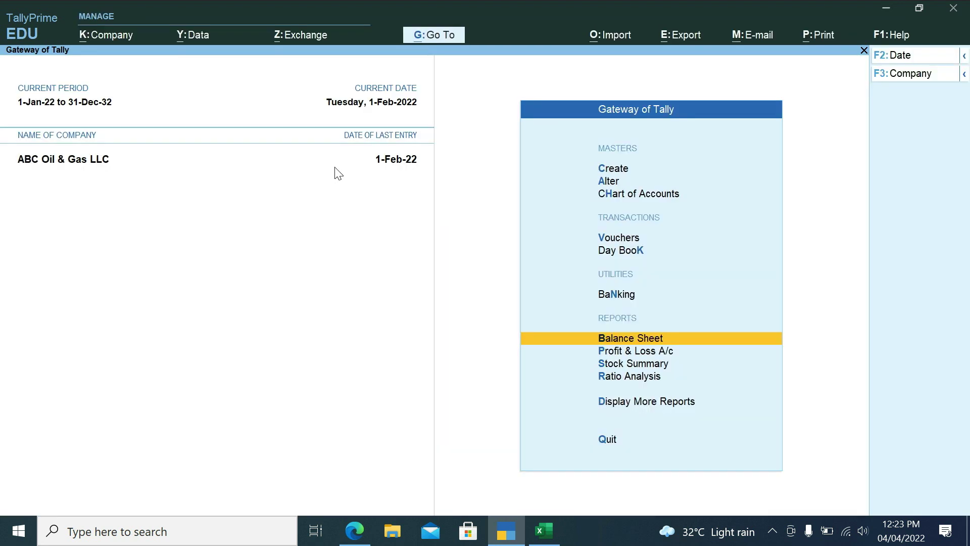
{"action": "key", "text": "Escape"}
{"action": "key", "text": "Escape"}
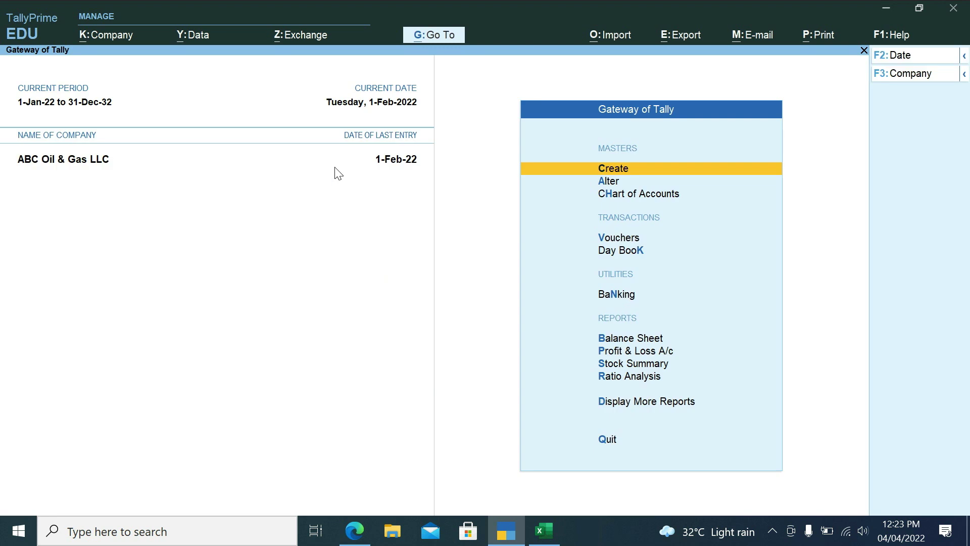
- Start a Payment voucher and debit the Gratuity Payable ledger with 31148.31
{"action": "key", "text": "v"}
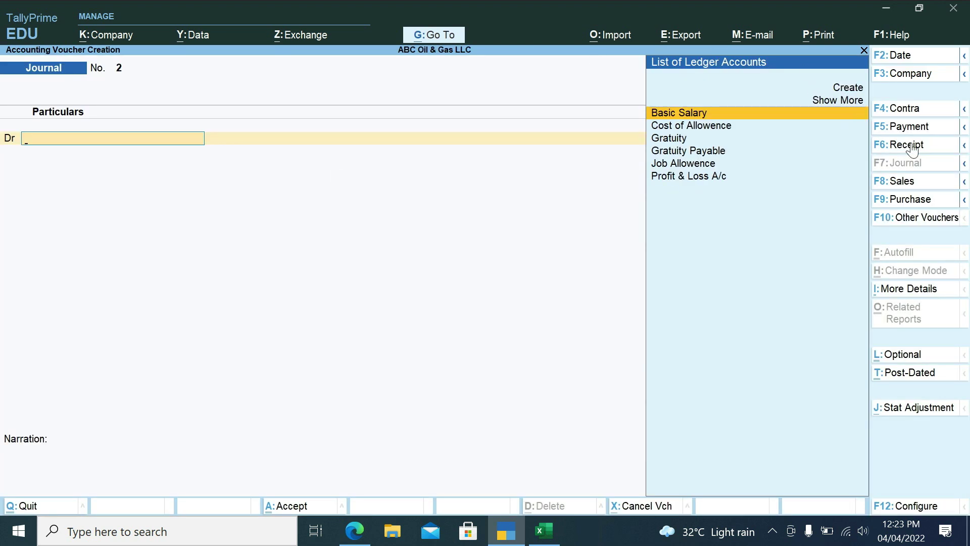
{"action": "left_click", "coordinate": [930, 130]}
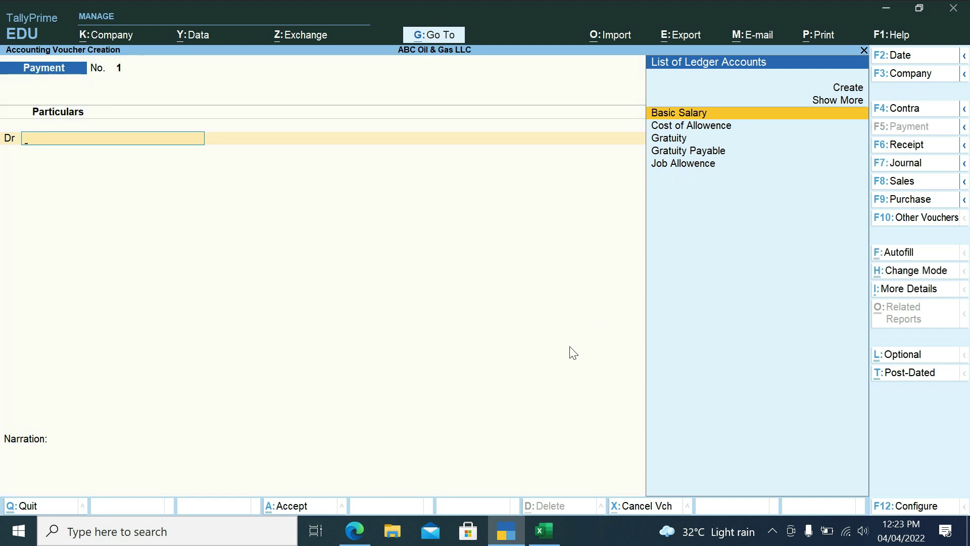
{"action": "key", "text": "Down"}
{"action": "key", "text": "Down"}
{"action": "key", "text": "Down"}
{"action": "key", "text": "Return"}
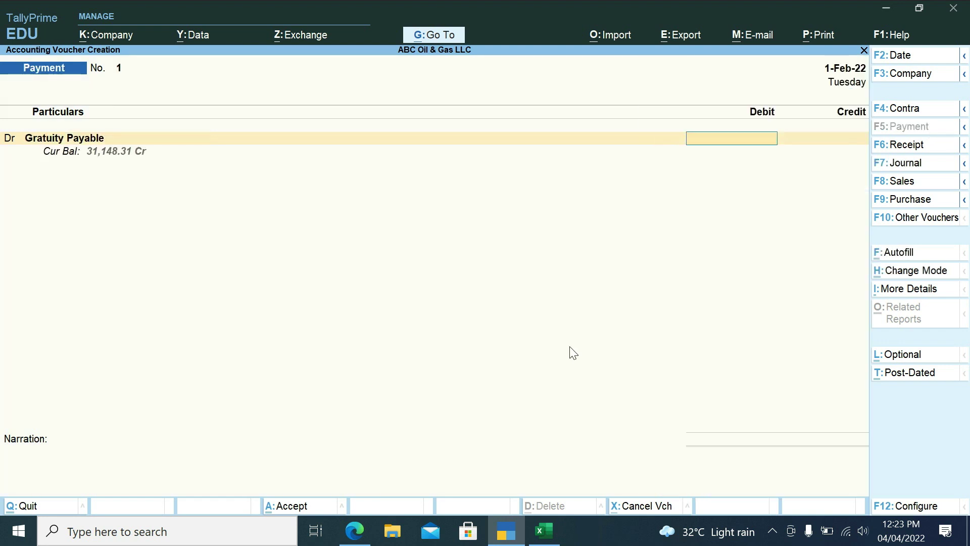
{"action": "type", "text": "31148.31"}
{"action": "key", "text": "Return"}
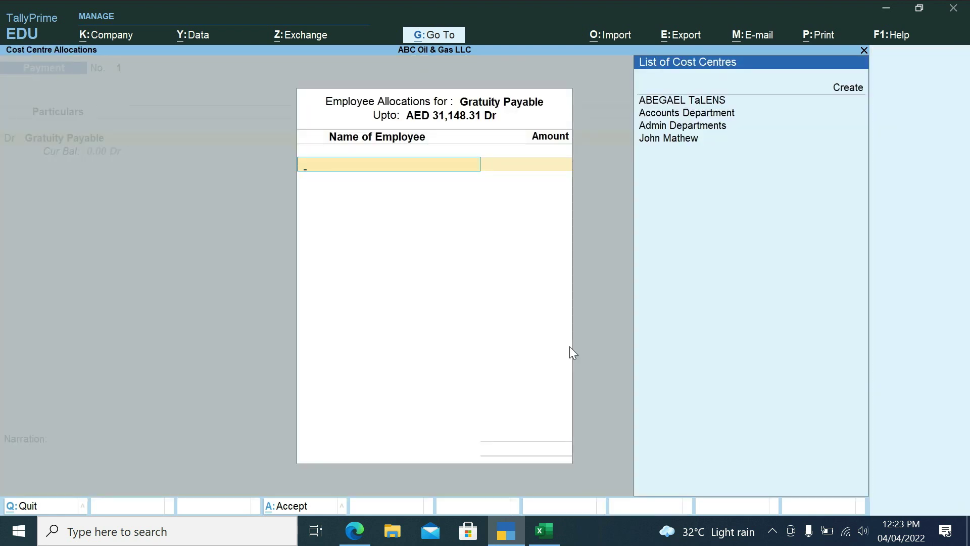
- Allocate 15433.32 of the payment to the Admin Departments employee, using the amount copied from the Excel workbook
{"action": "key", "text": "Down"}
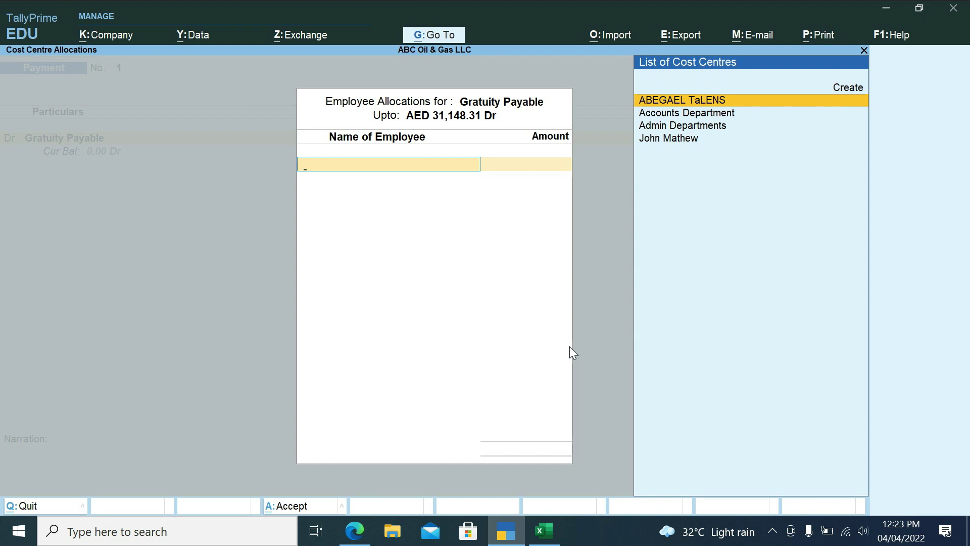
{"action": "key", "text": "Return"}
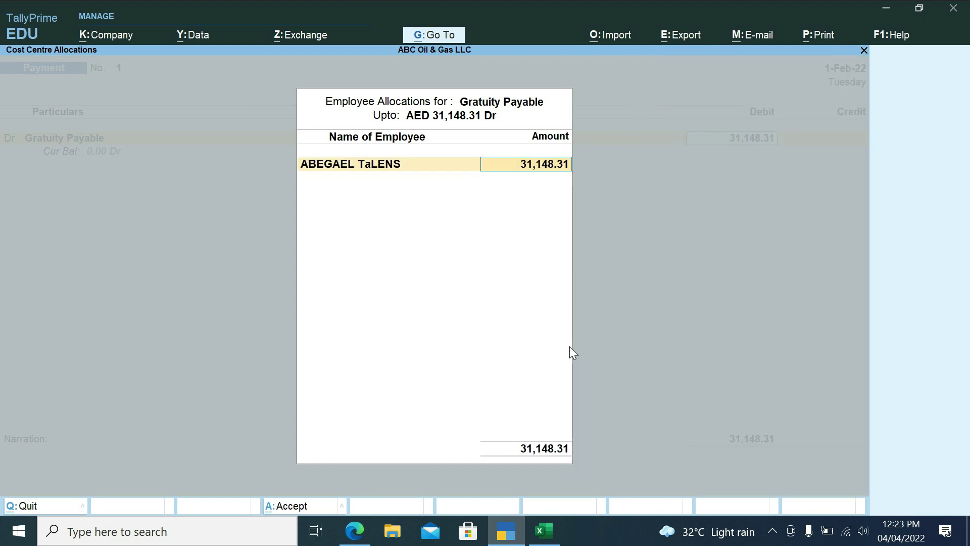
{"action": "key", "text": "alt+Tab"}
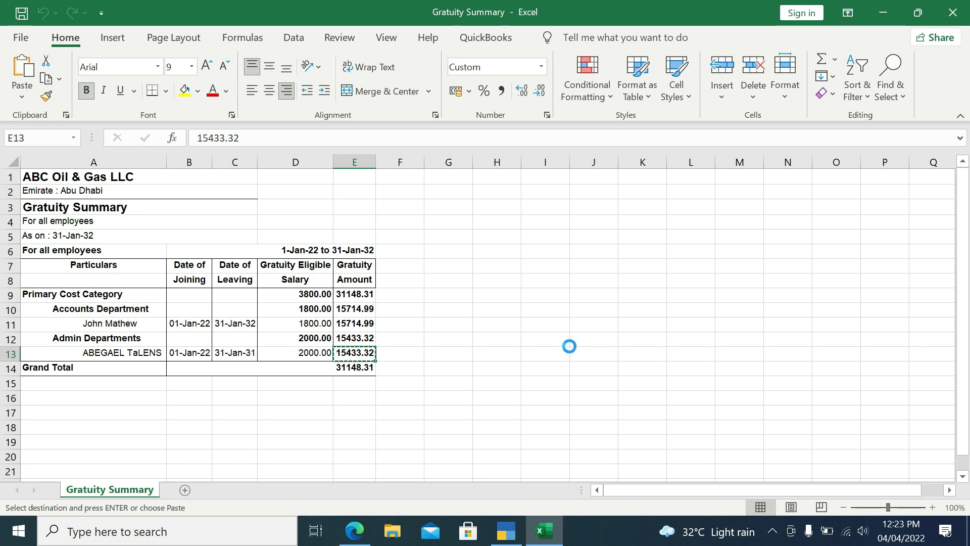
{"action": "key", "text": "alt+Tab"}
{"action": "key", "text": "ctrl+v"}
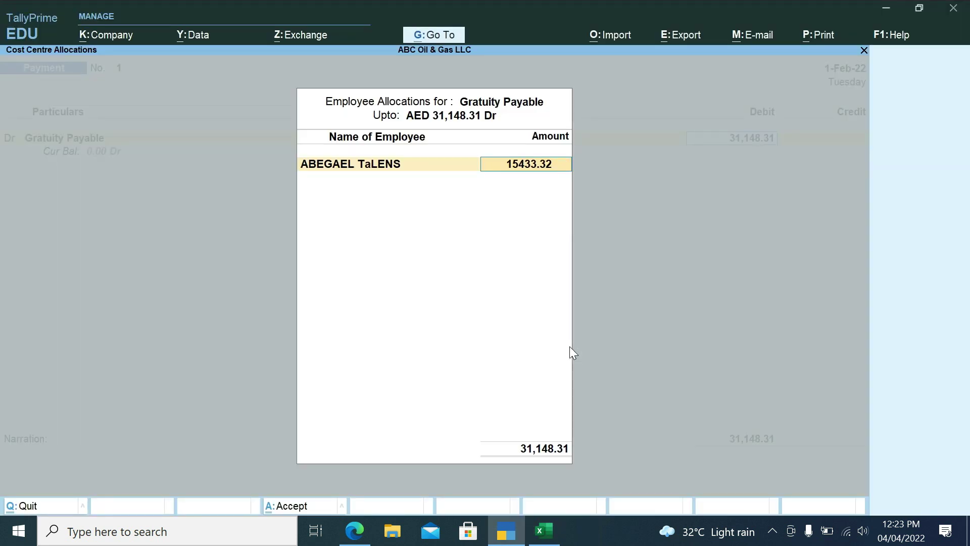
{"action": "key", "text": "Return"}
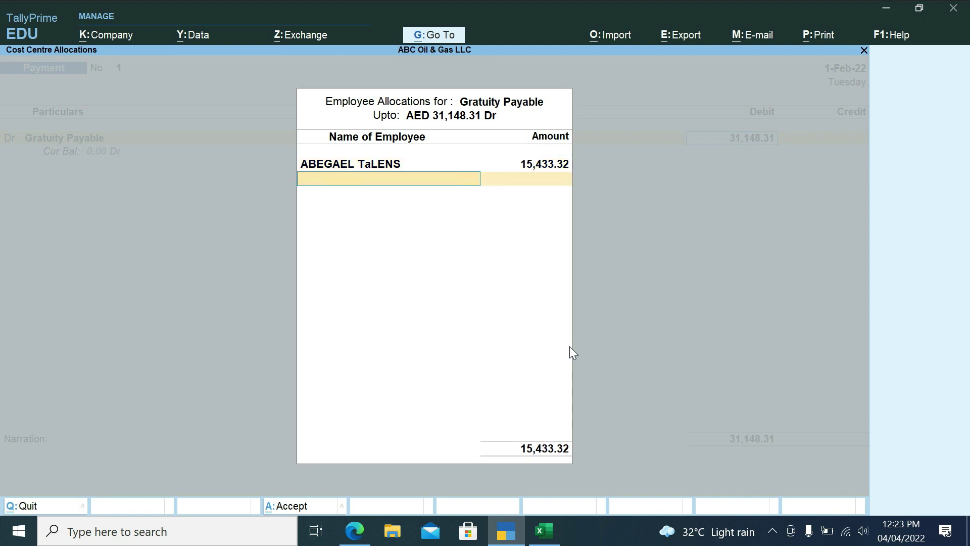
- Allocate the remaining 15,714.99 of the payment to the Accounts Department employee and complete the allocations
{"action": "key", "text": "Down"}
{"action": "key", "text": "Down"}
{"action": "key", "text": "Down"}
{"action": "key", "text": "Down"}
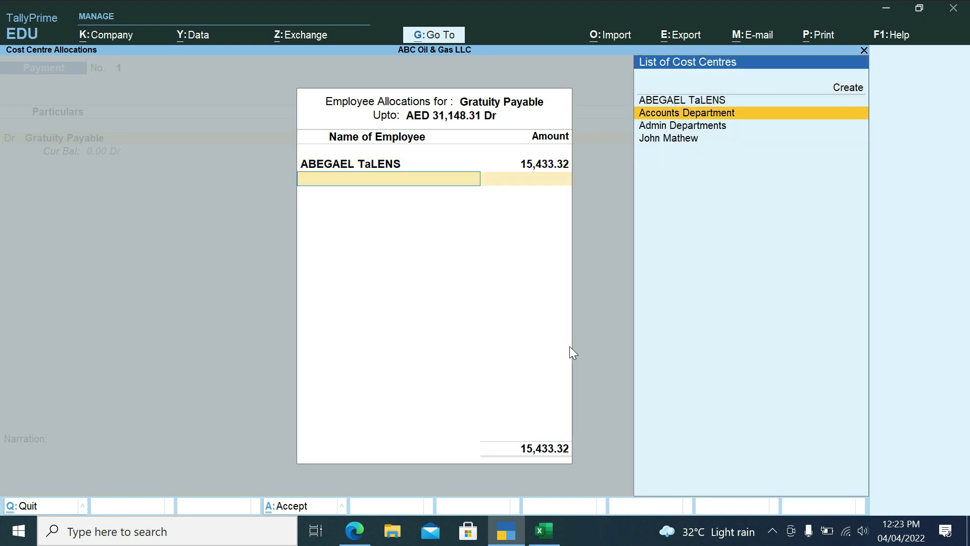
{"action": "key", "text": "Return"}
{"action": "key", "text": "Return"}
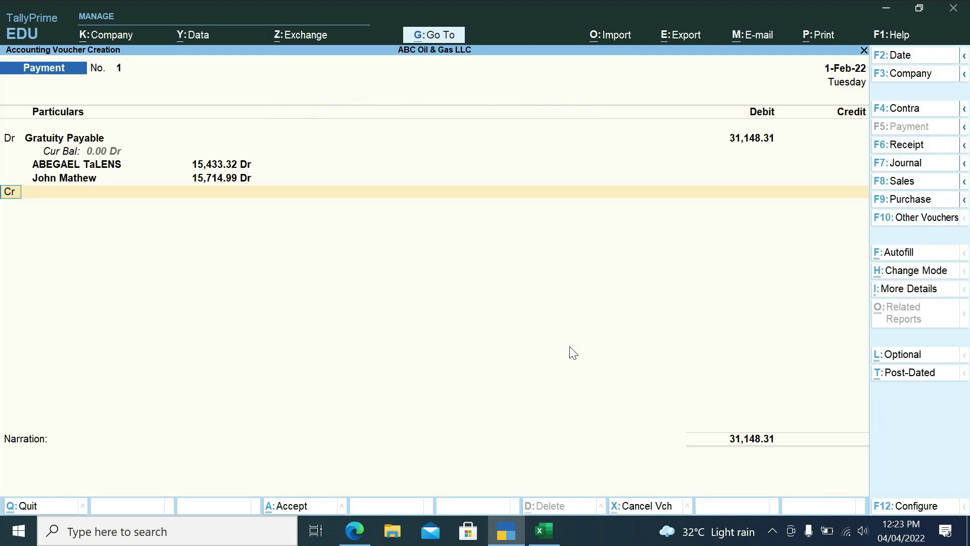
- Credit Cash with 31,148.31, accepting party details with emirate Not Applicable, country UAE and registration type Regular
{"action": "type", "text": "ca"}
{"action": "key", "text": "Return"}
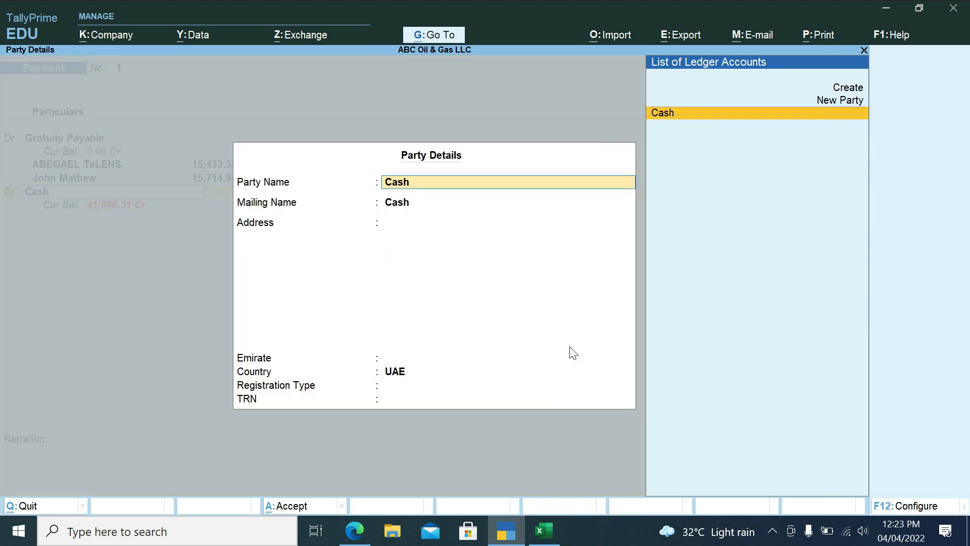
{"action": "key", "text": "Return"}
{"action": "key", "text": "Return"}
{"action": "key", "text": "Return"}
{"action": "key", "text": "Return"}
{"action": "key", "text": "Return"}
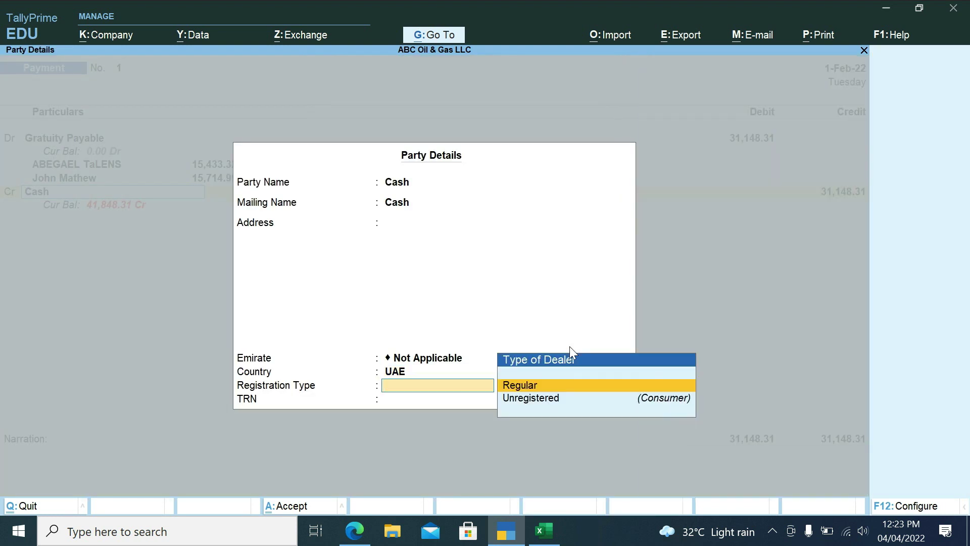
{"action": "key", "text": "Return"}
{"action": "key", "text": "Return"}
{"action": "key", "text": "Return"}
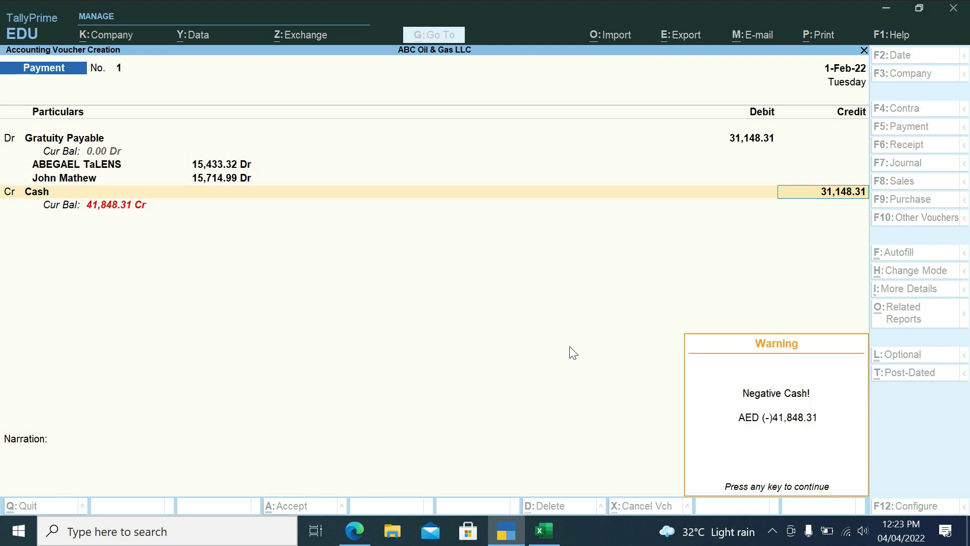
{"action": "key", "text": "Return"}
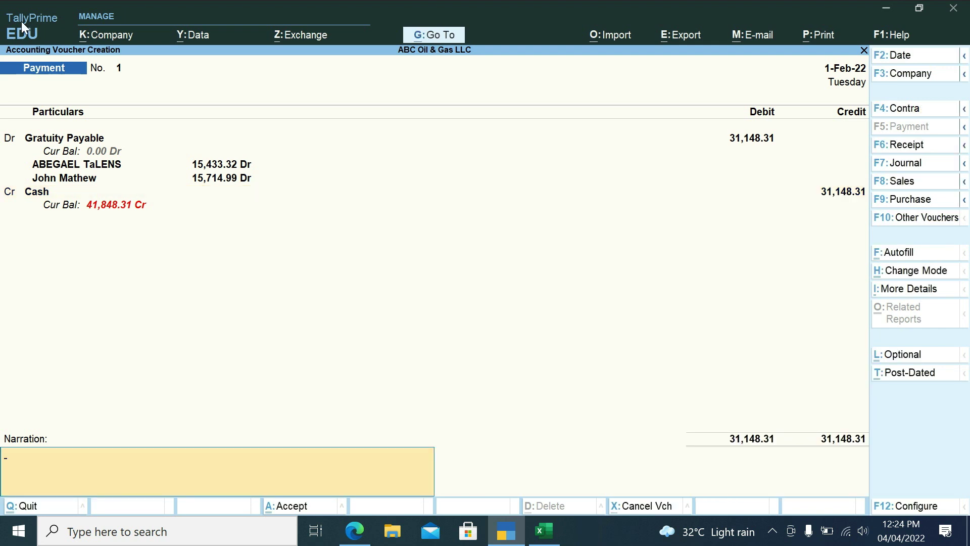
- Save the payment voucher without a narration and leave voucher entry
{"action": "key", "text": "Return"}
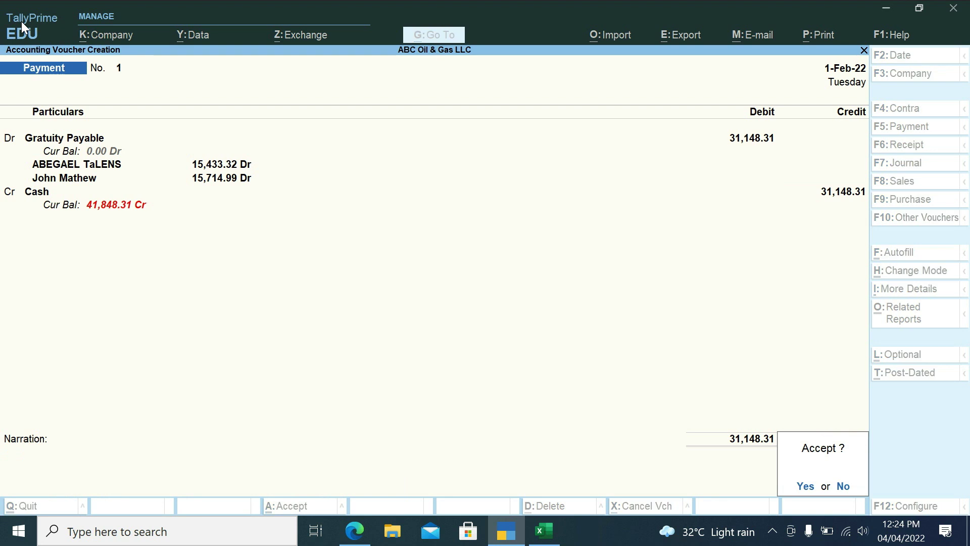
{"action": "key", "text": "Return"}
{"action": "key", "text": "Escape"}
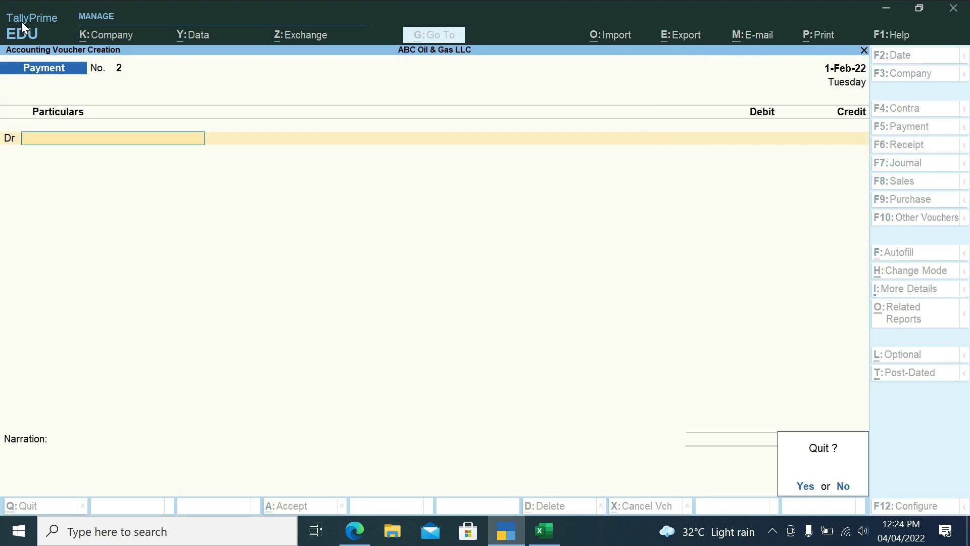
{"action": "key", "text": "Return"}
- Open the Balance Sheet and check the Gratuity Payable line after the cash payment
{"action": "key", "text": "Down"}
{"action": "key", "text": "Down"}
{"action": "key", "text": "Down"}
{"action": "key", "text": "Down"}
{"action": "key", "text": "Up"}
{"action": "key", "text": "Return"}
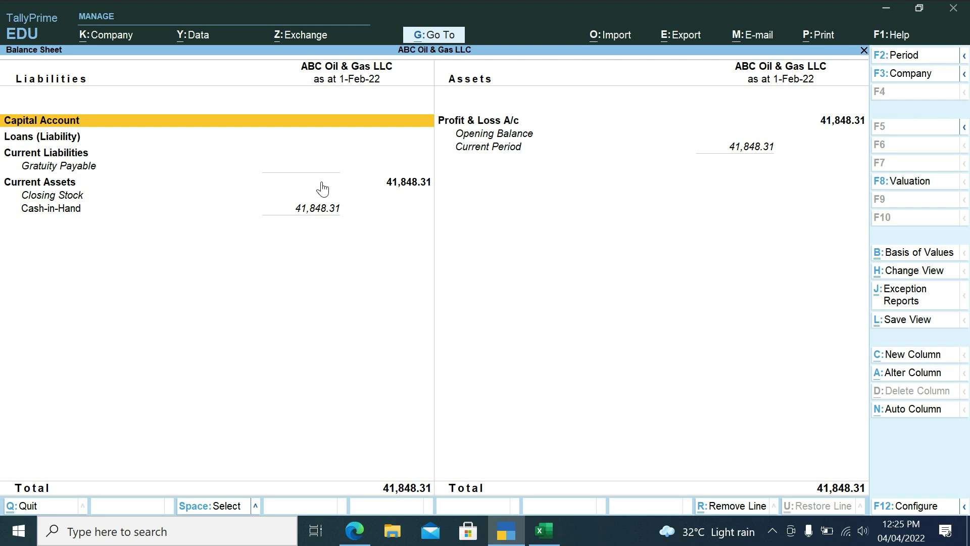
{"action": "key", "text": "Down"}
{"action": "key", "text": "Down"}
{"action": "key", "text": "Down"}
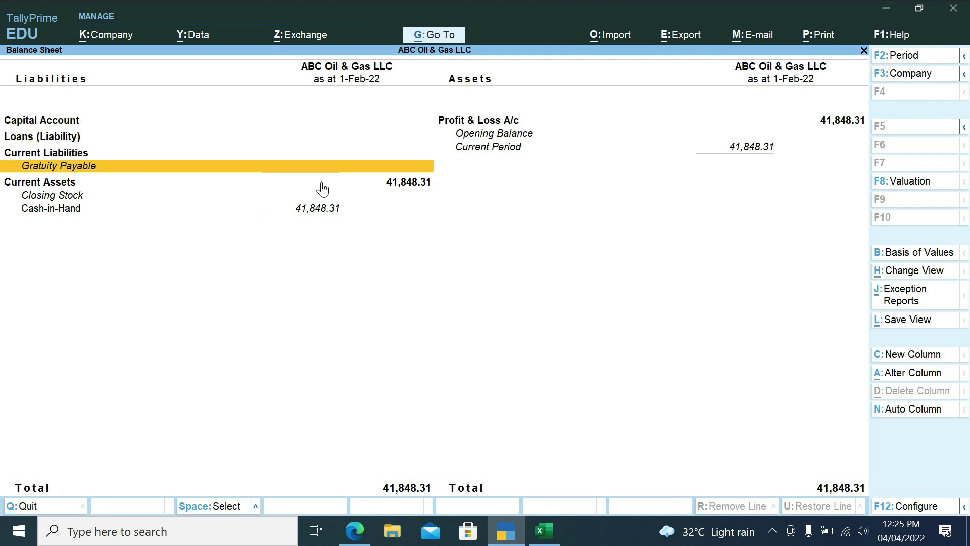
{"action": "key", "text": "Up"}
{"action": "key", "text": "Down"}
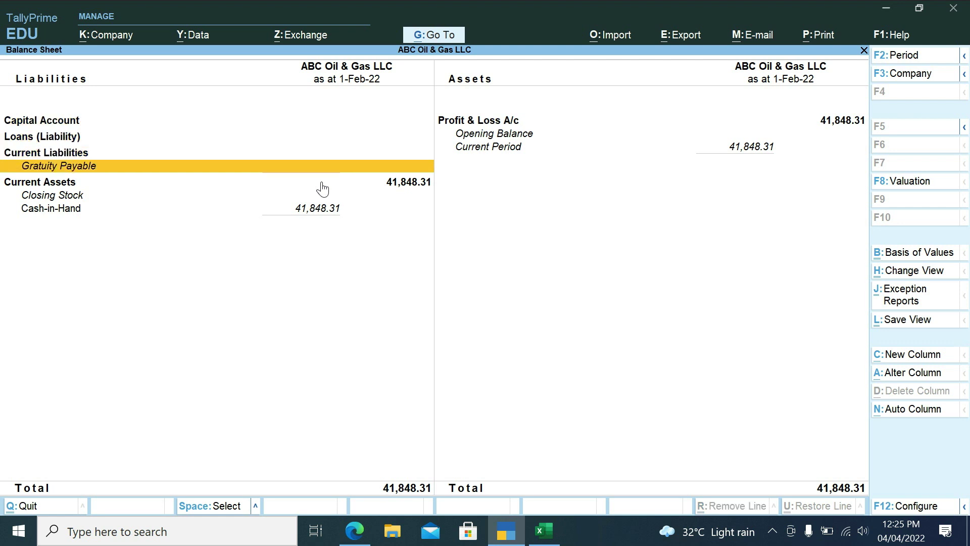